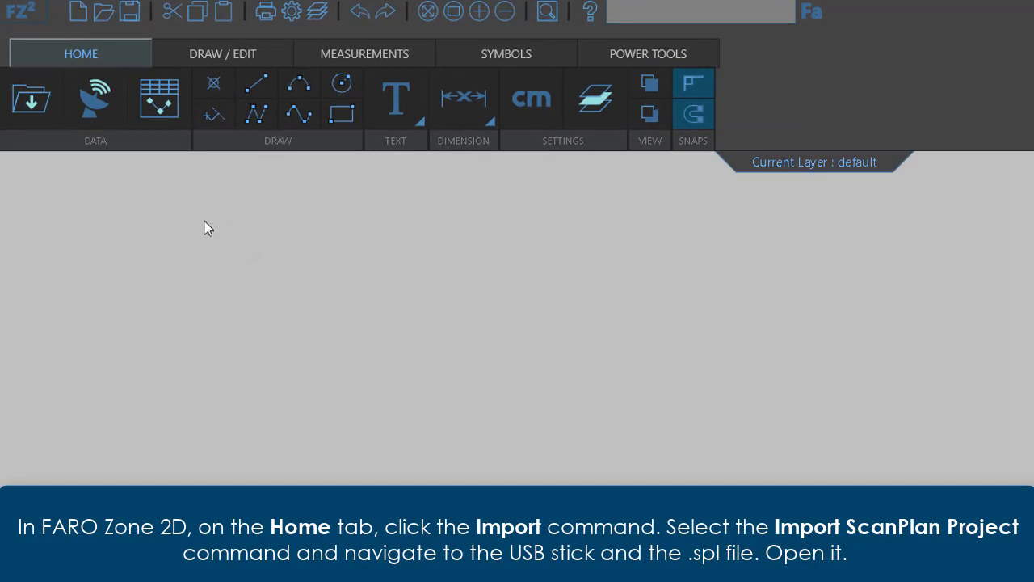
Step: Import the Lunchroom.spl ScanPlan project from the USB drive
click(30, 101)
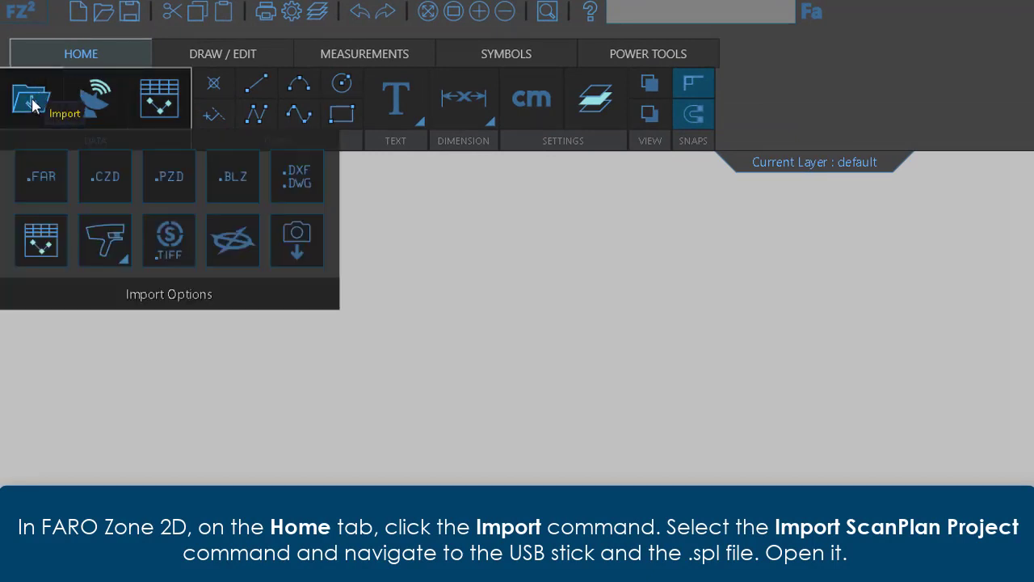
click(99, 232)
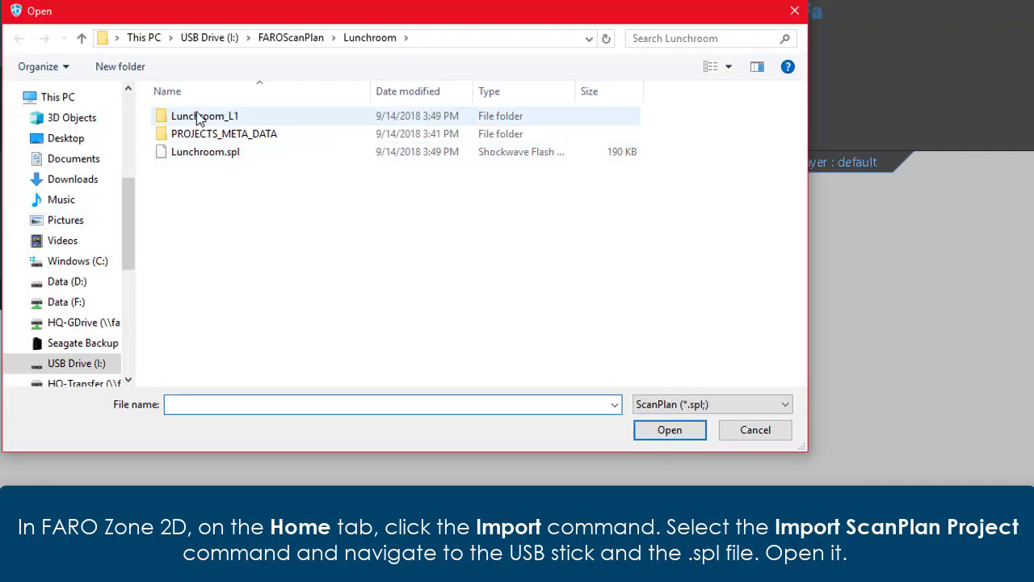
double_click(202, 153)
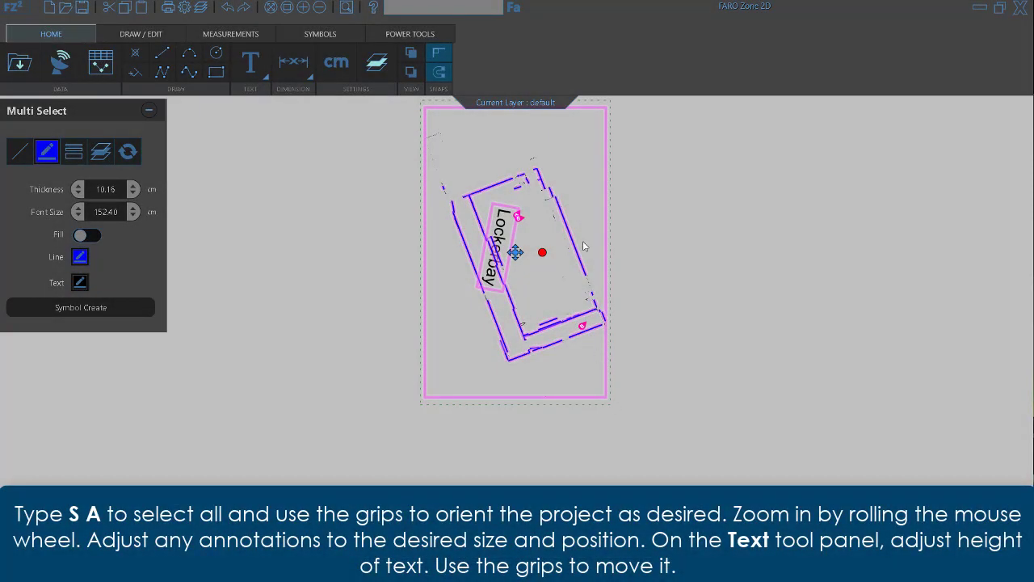
Step: Rotate the whole lunchroom plan to nearly horizontal
scroll(584, 246, down, 1)
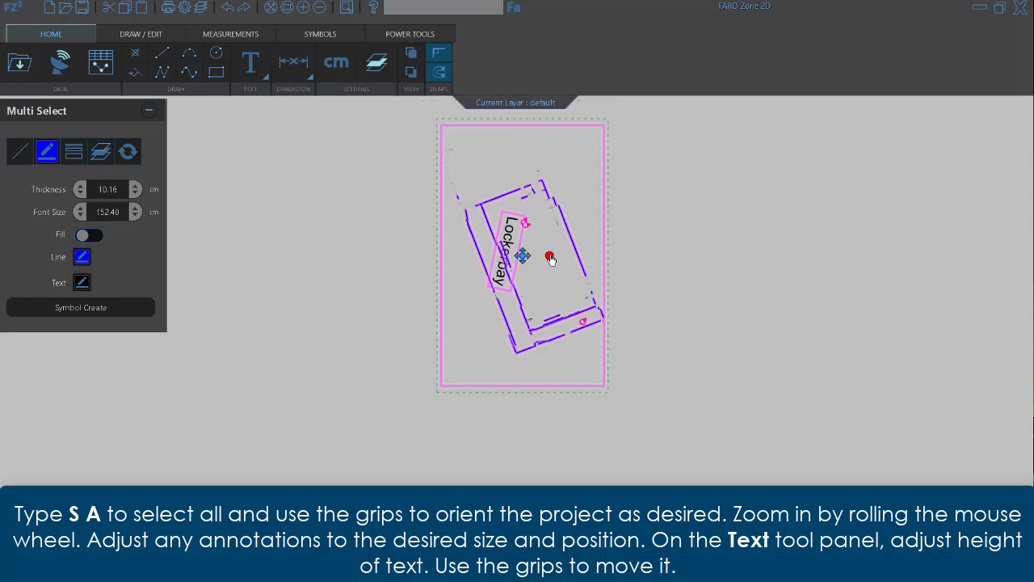
mouse_move(550, 257)
mouse_down()
mouse_move(546, 240)
mouse_move(531, 240)
mouse_up()
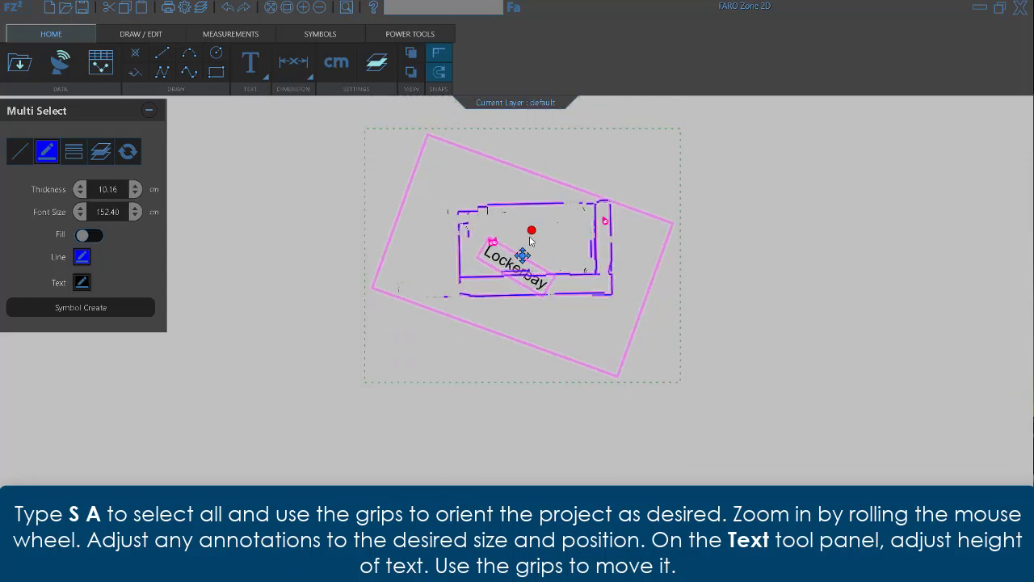
click(747, 340)
scroll(509, 378, up, 3)
middle_drag(522, 342, 439, 431)
scroll(436, 430, up, 2)
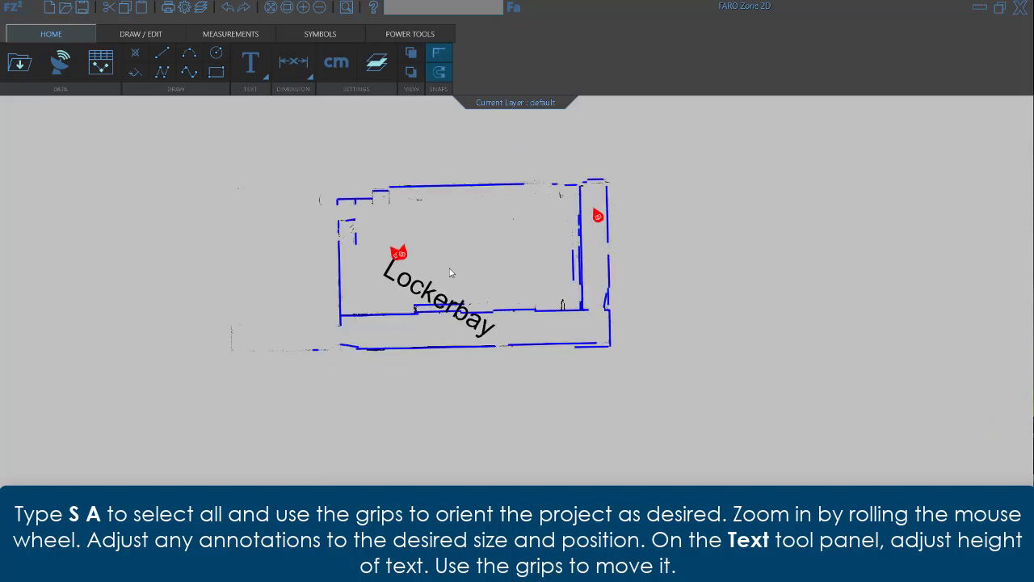
Step: Level the Lockerbay label at 1.3°, move it inside the room, and reduce its height to 114.40 cm
click(423, 297)
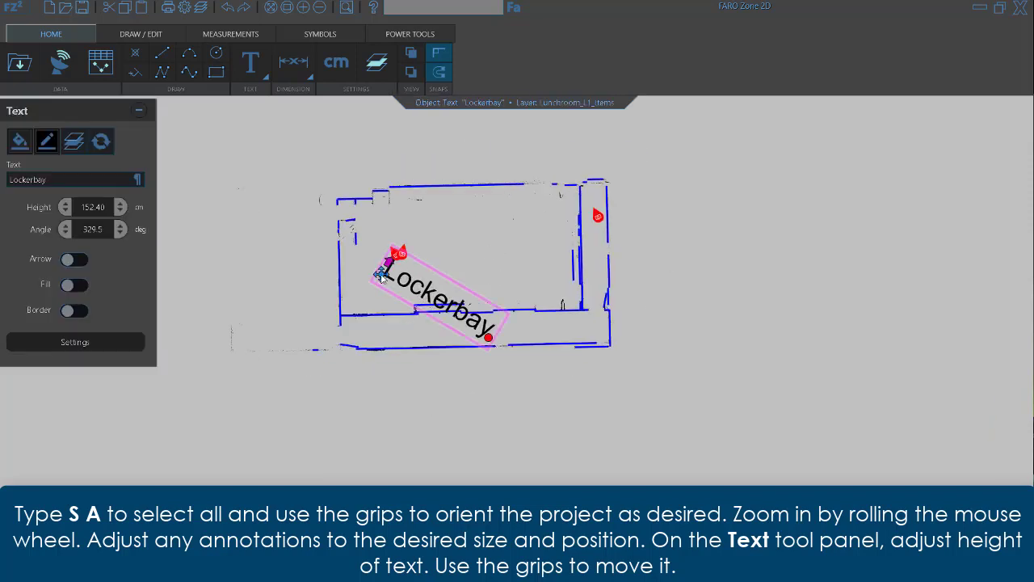
drag(489, 340, 477, 275)
drag(386, 277, 425, 296)
drag(545, 294, 544, 292)
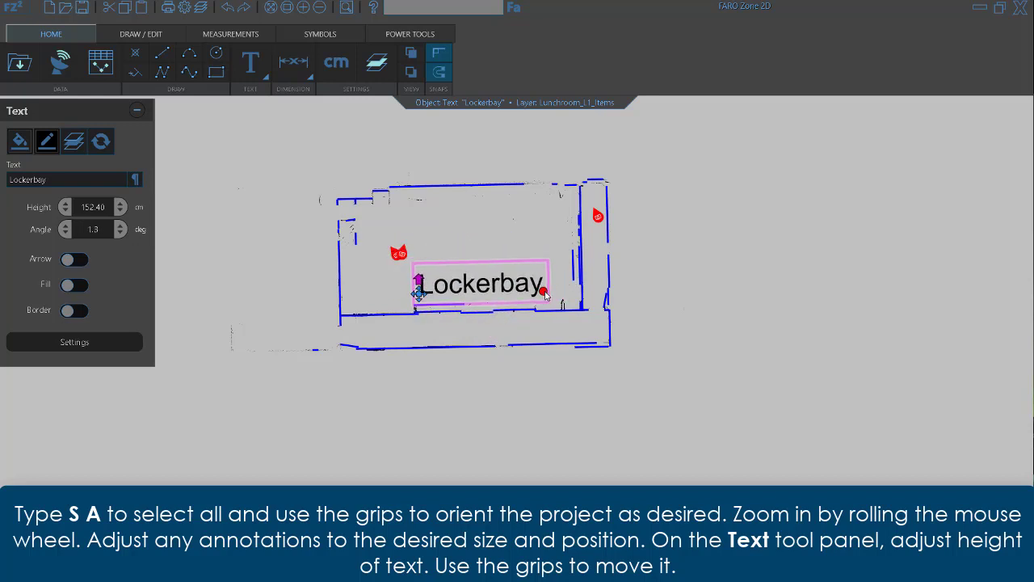
click(65, 208)
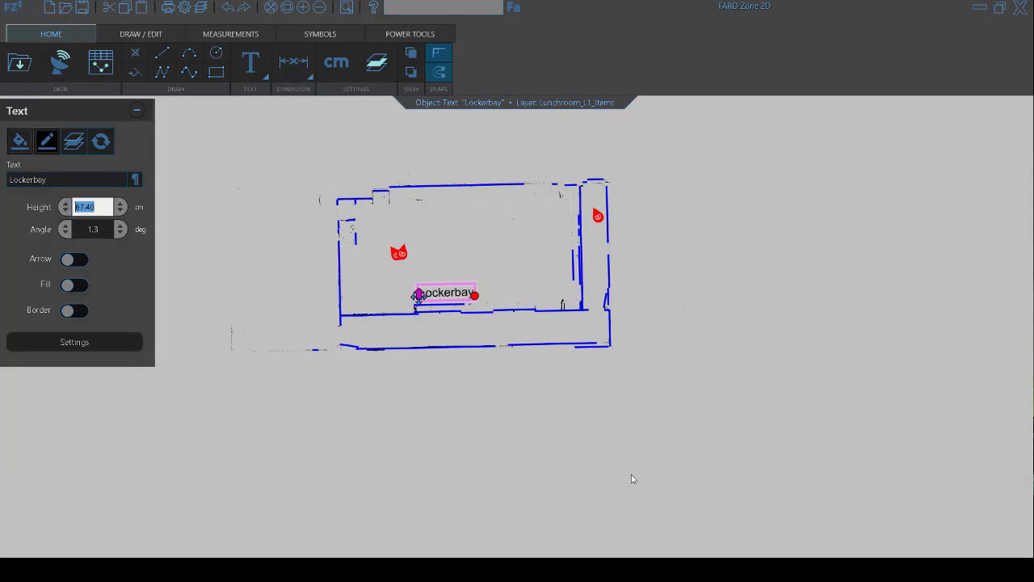
click(633, 272)
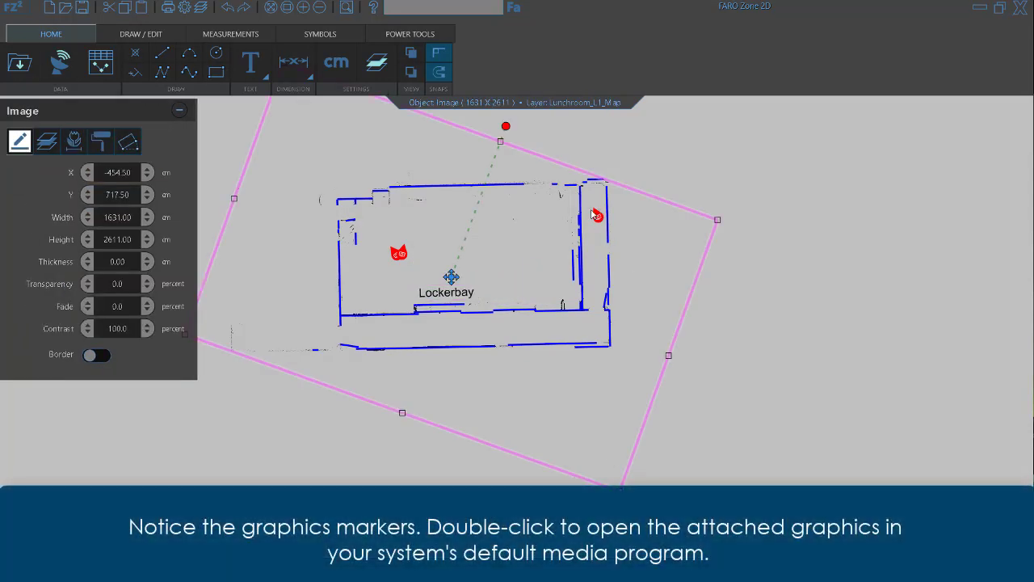
double_click(596, 216)
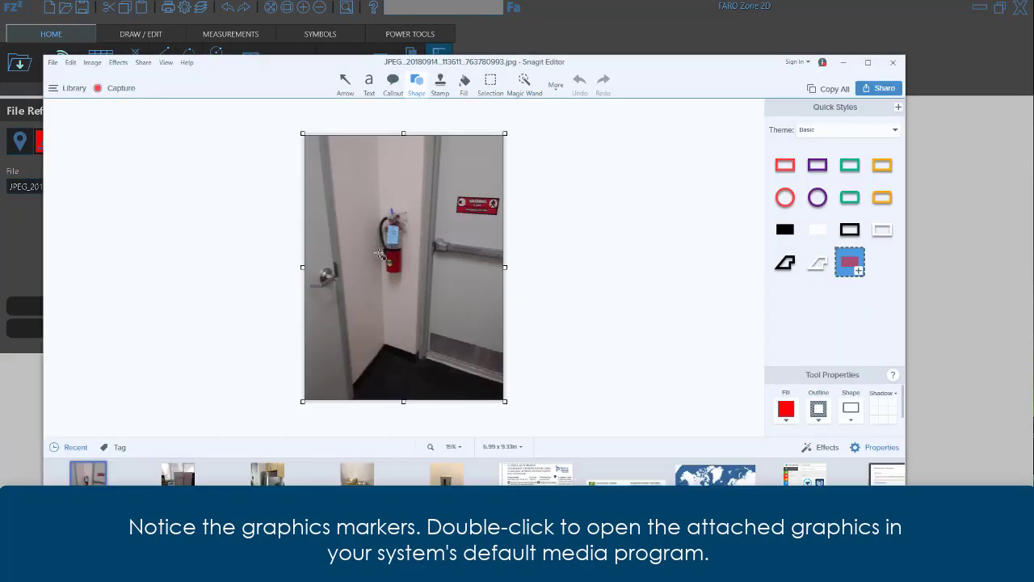
click(892, 63)
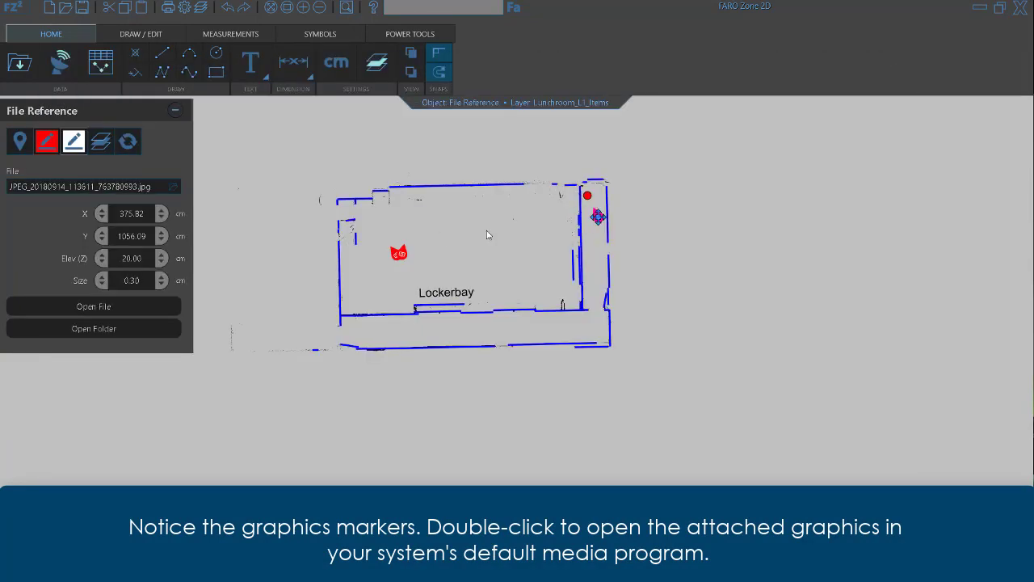
double_click(399, 253)
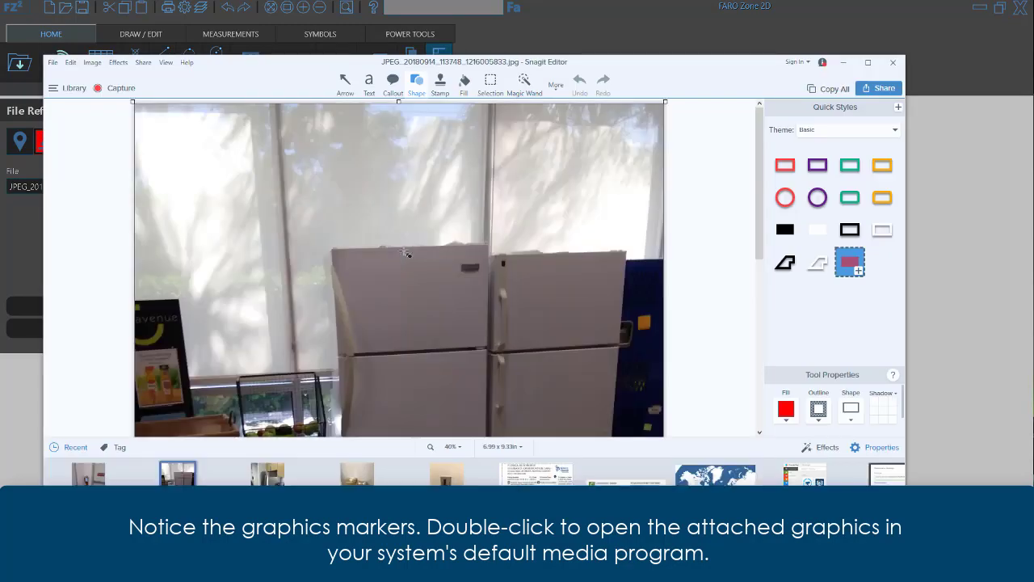
click(892, 62)
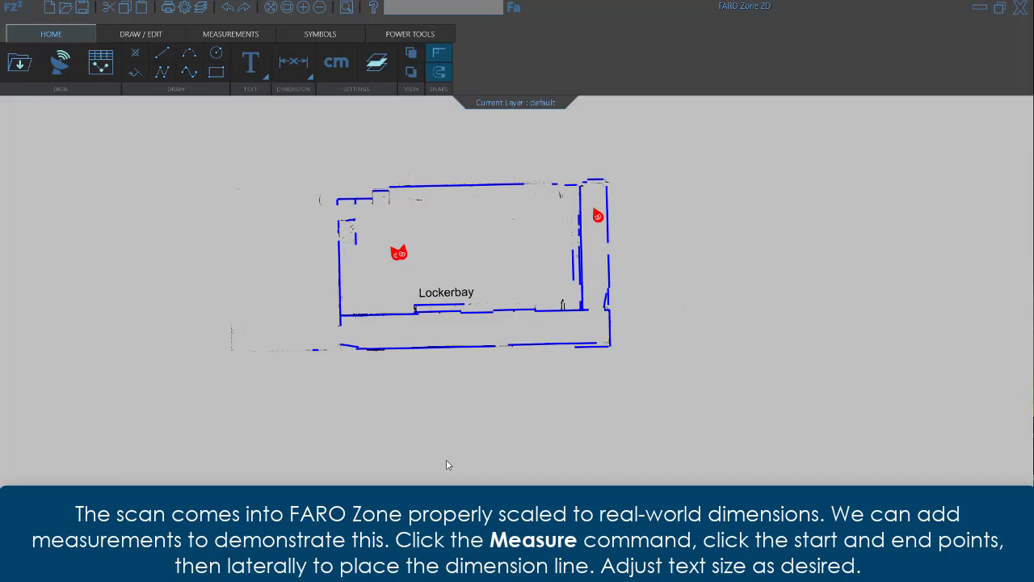
Step: Dimension the bottom wall at 1406.98 cm and shrink the dimension text to 47.70 cm
click(294, 62)
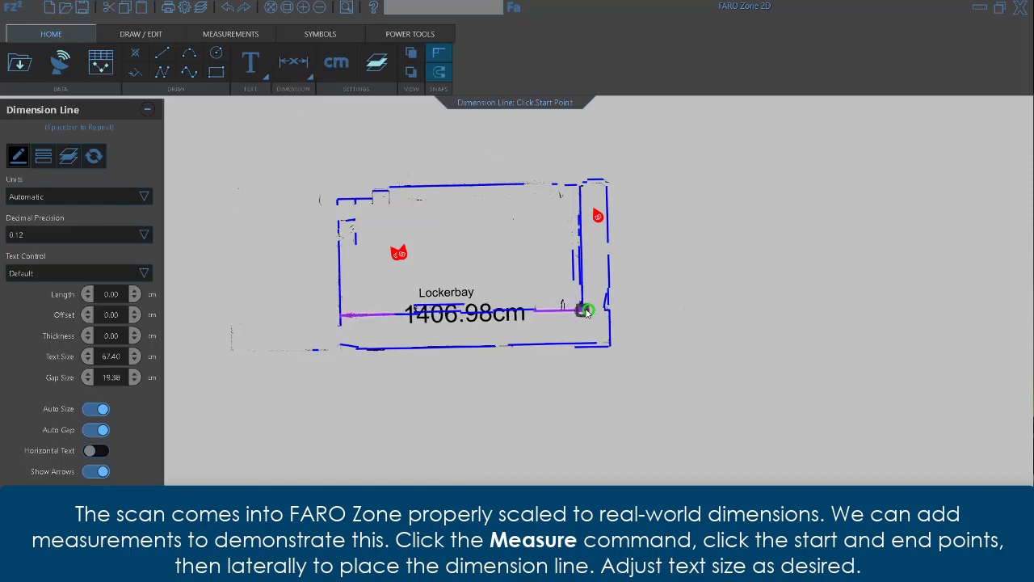
click(586, 311)
click(586, 324)
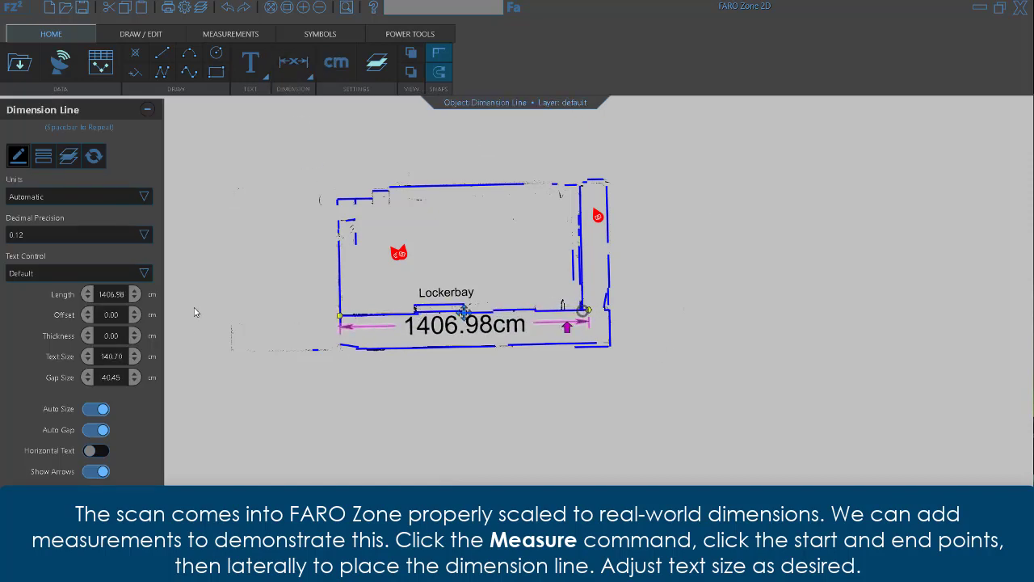
click(87, 359)
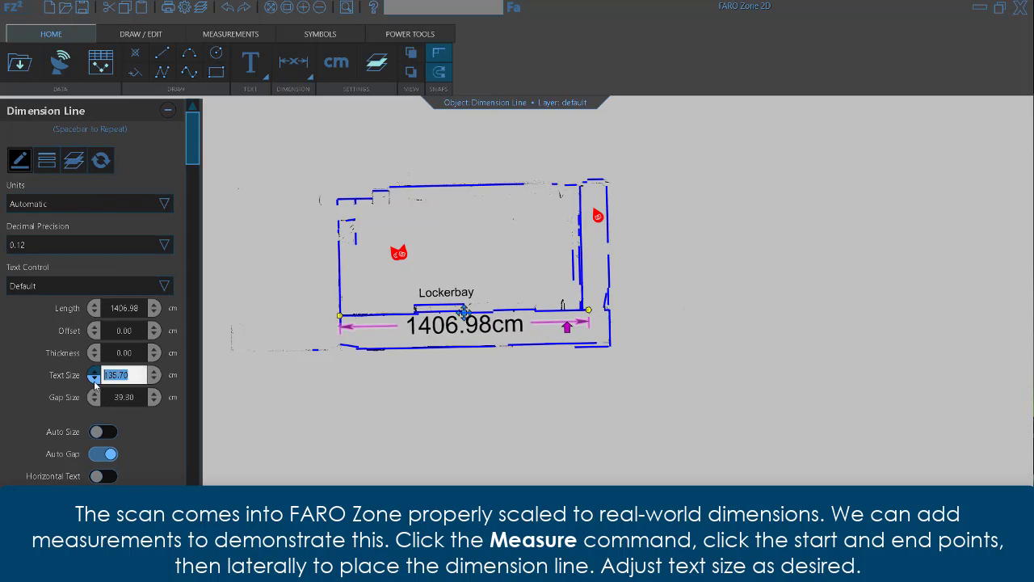
click(94, 379)
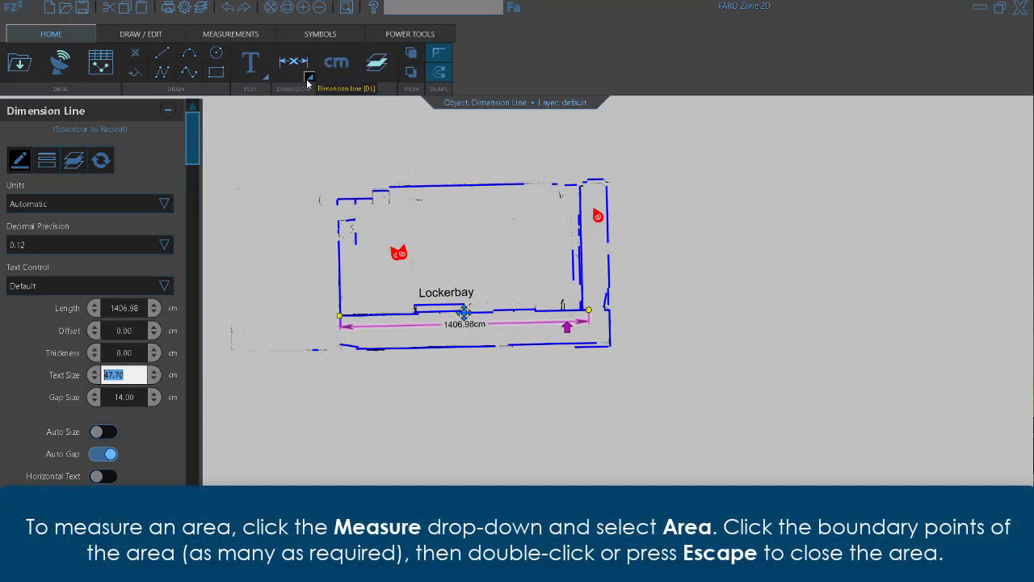
Step: Measure the room's area by outlining its four corners
click(308, 76)
click(462, 112)
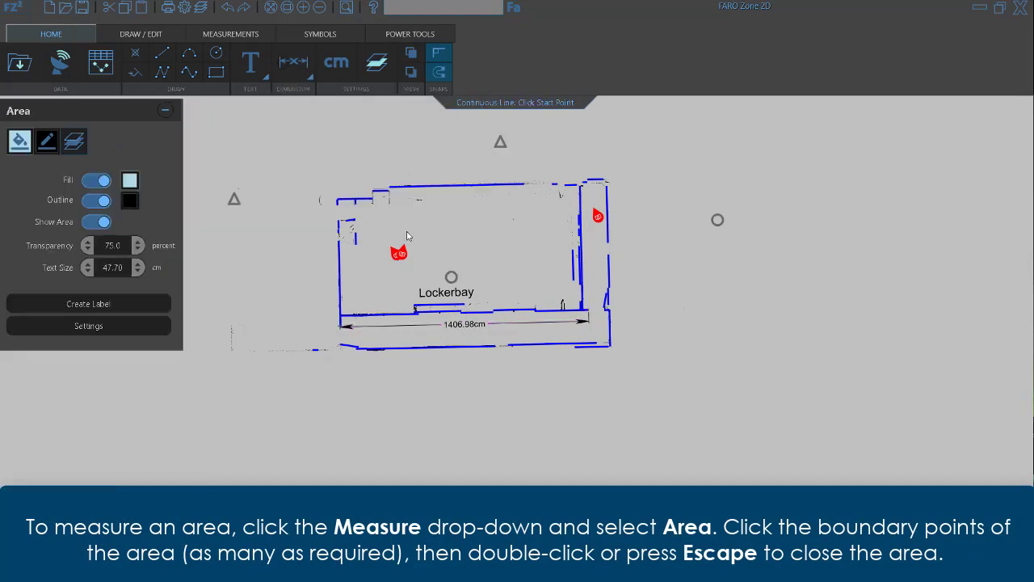
click(340, 315)
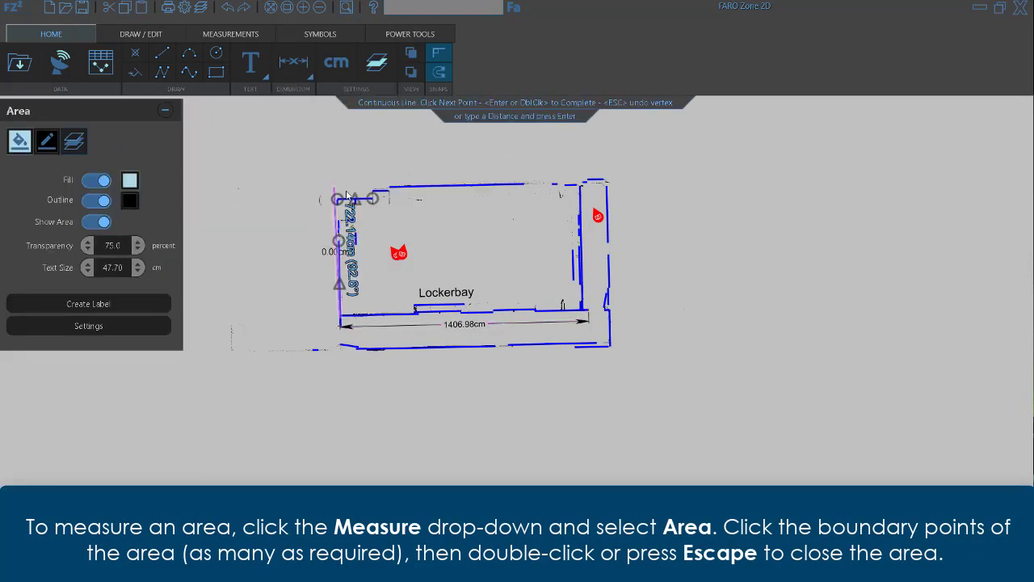
click(337, 189)
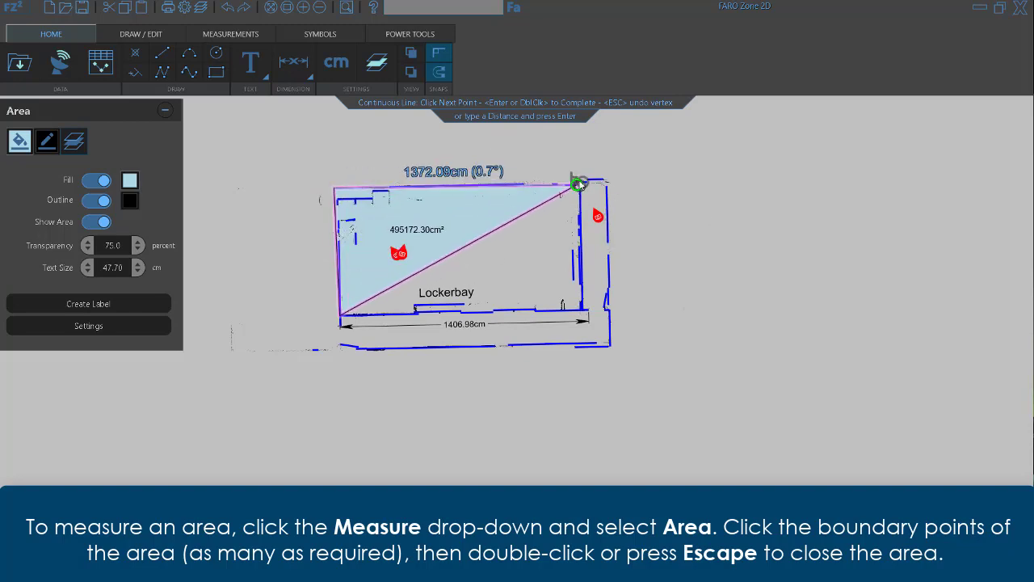
click(580, 182)
double_click(583, 310)
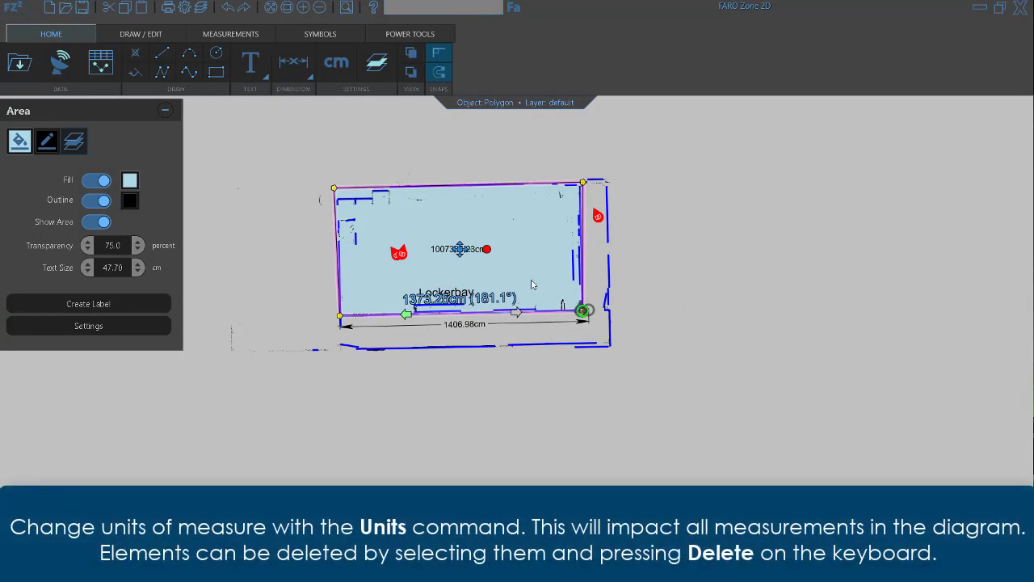
Step: Switch the measurement units to feet, then to feet and inches
click(336, 62)
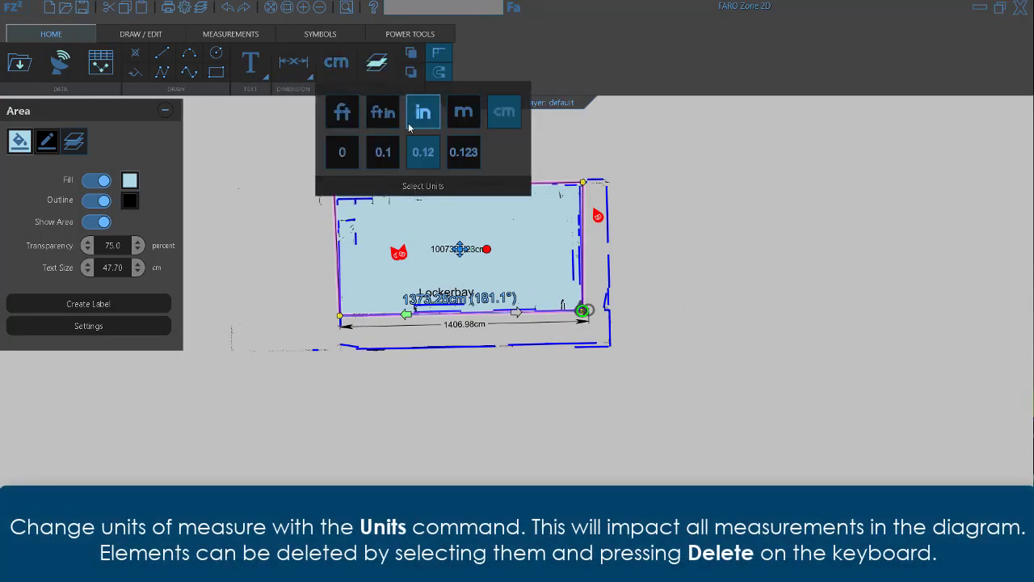
click(343, 112)
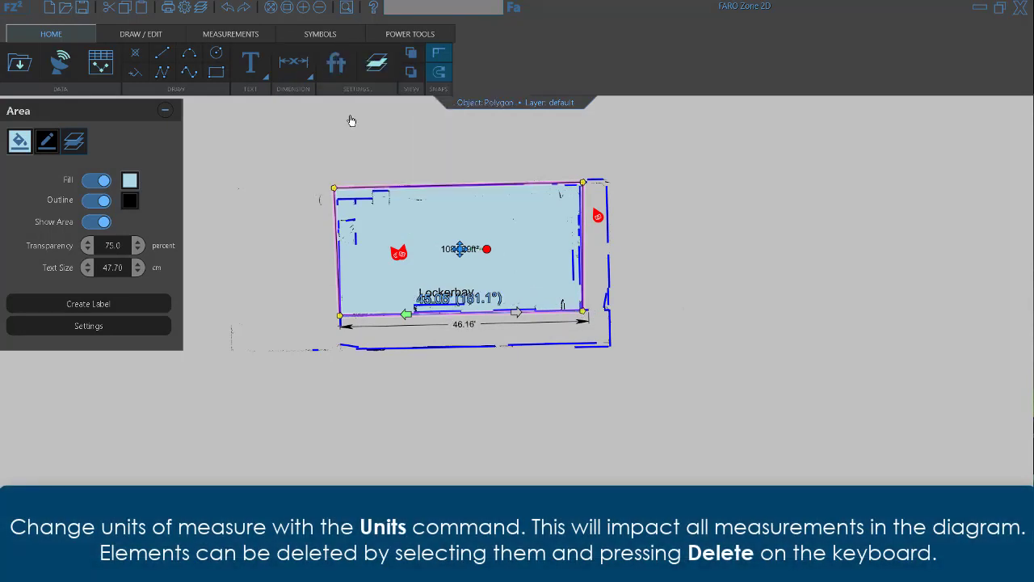
click(240, 359)
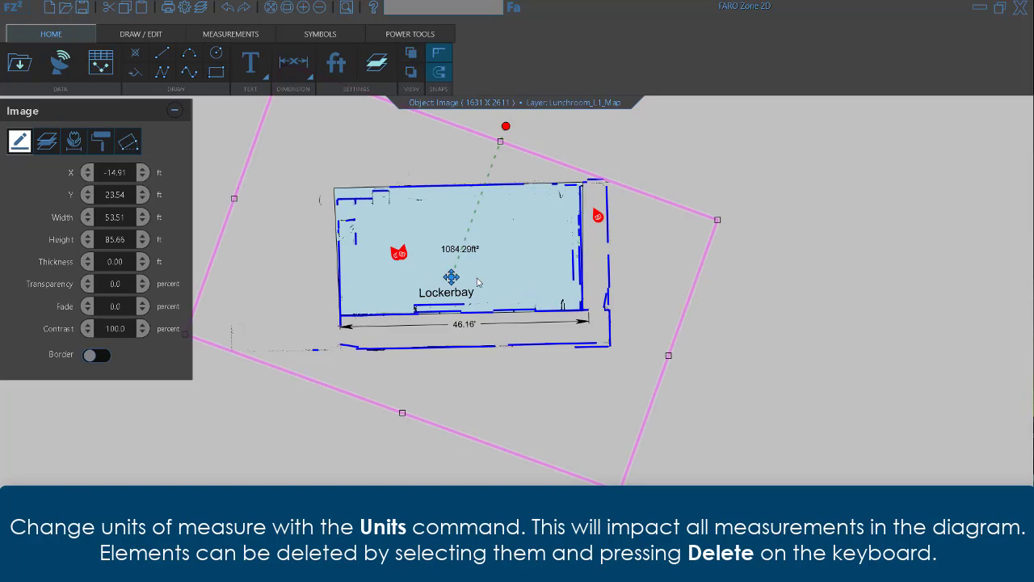
click(336, 62)
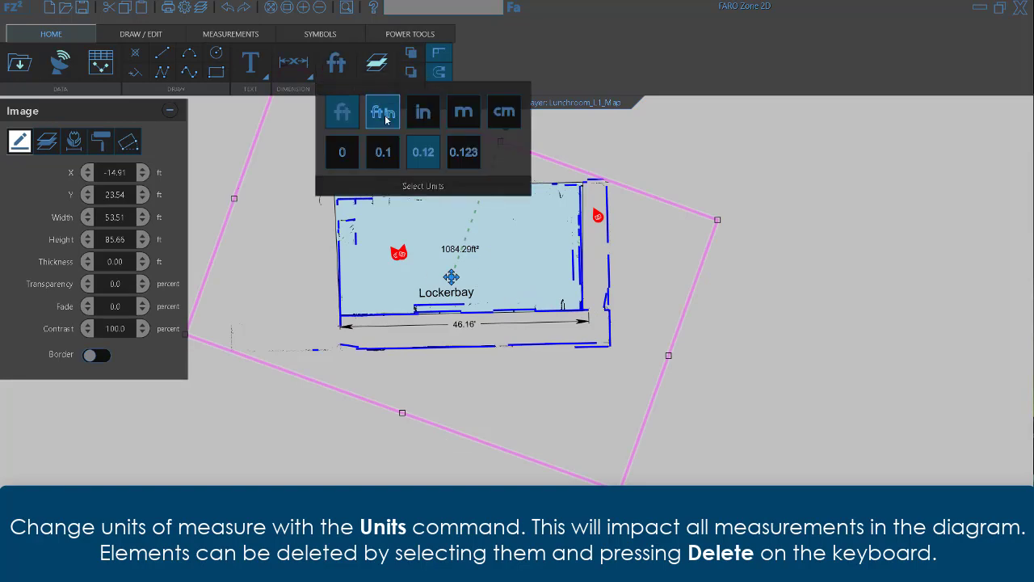
click(384, 115)
key(Escape)
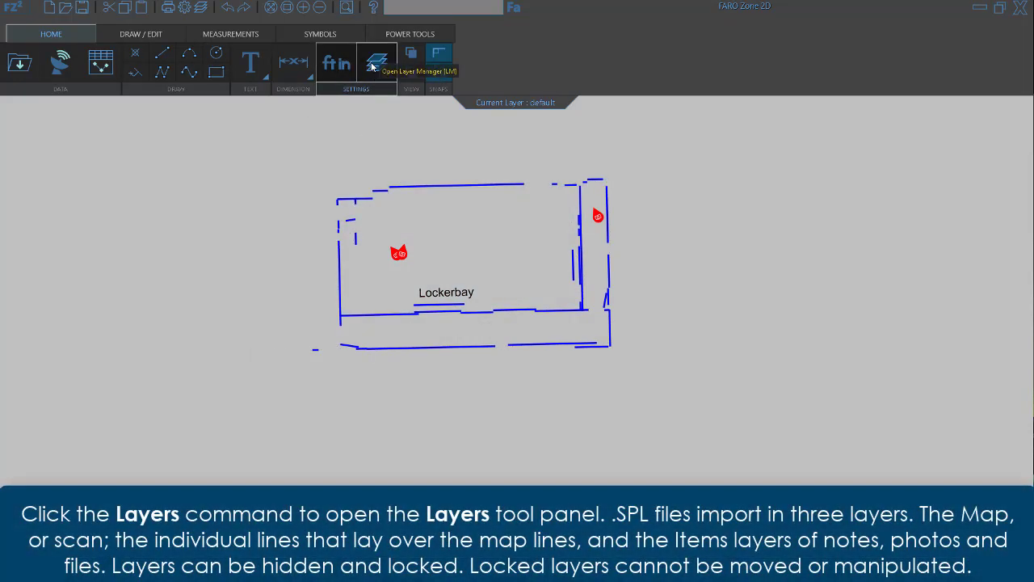
Step: Check the Items and Lines layers by hiding and reshowing them, then lock the Map and Items layers
click(376, 63)
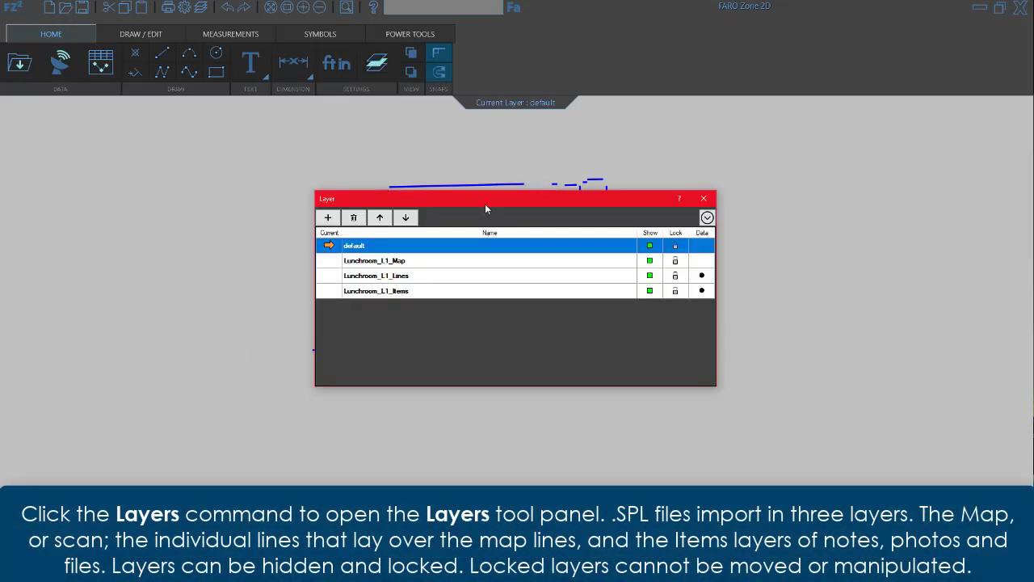
mouse_move(484, 205)
mouse_down()
mouse_move(335, 369)
mouse_move(144, 371)
mouse_move(214, 374)
mouse_up()
click(374, 432)
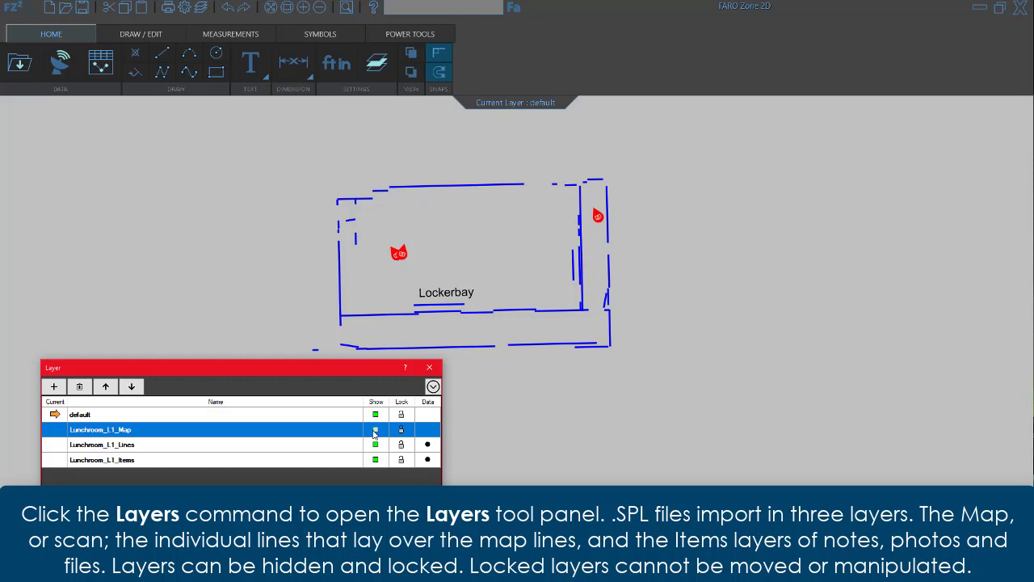
click(375, 461)
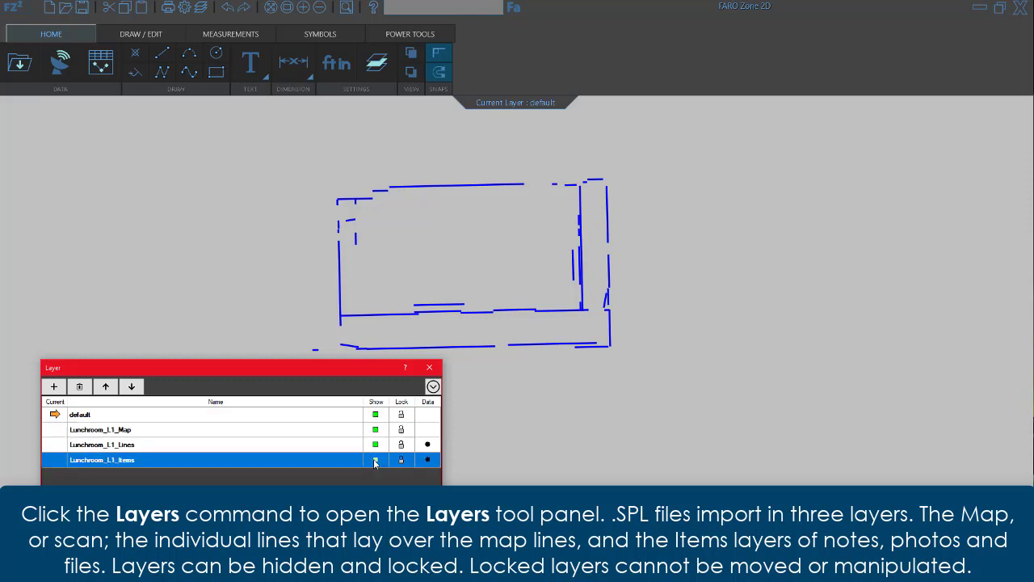
click(375, 445)
click(375, 445)
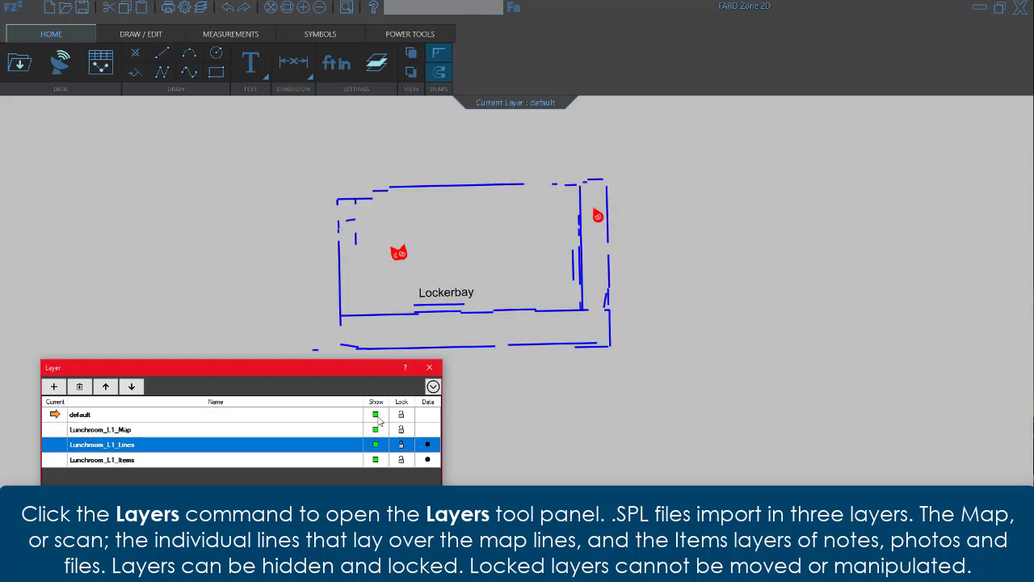
click(375, 430)
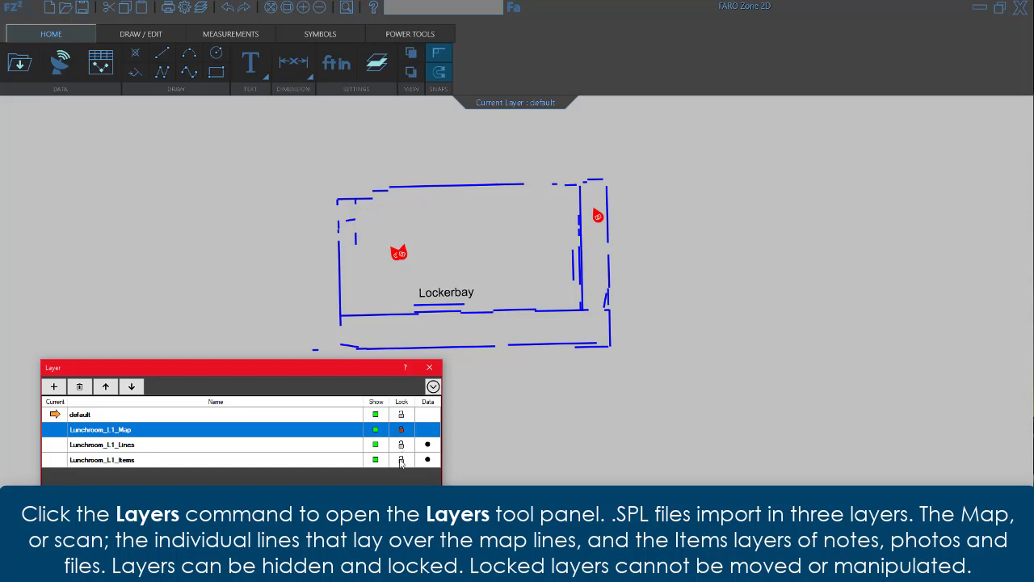
click(400, 460)
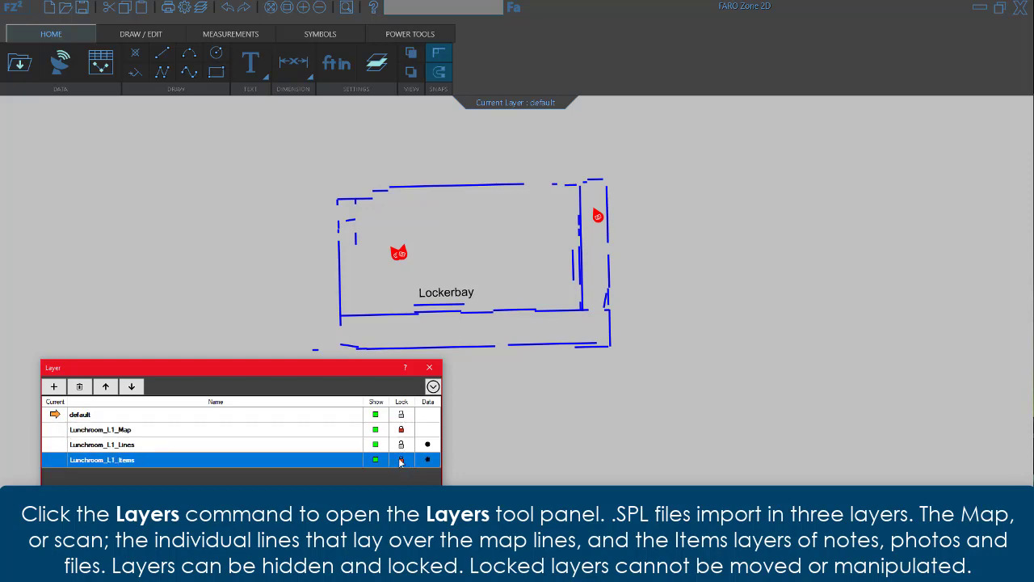
click(429, 368)
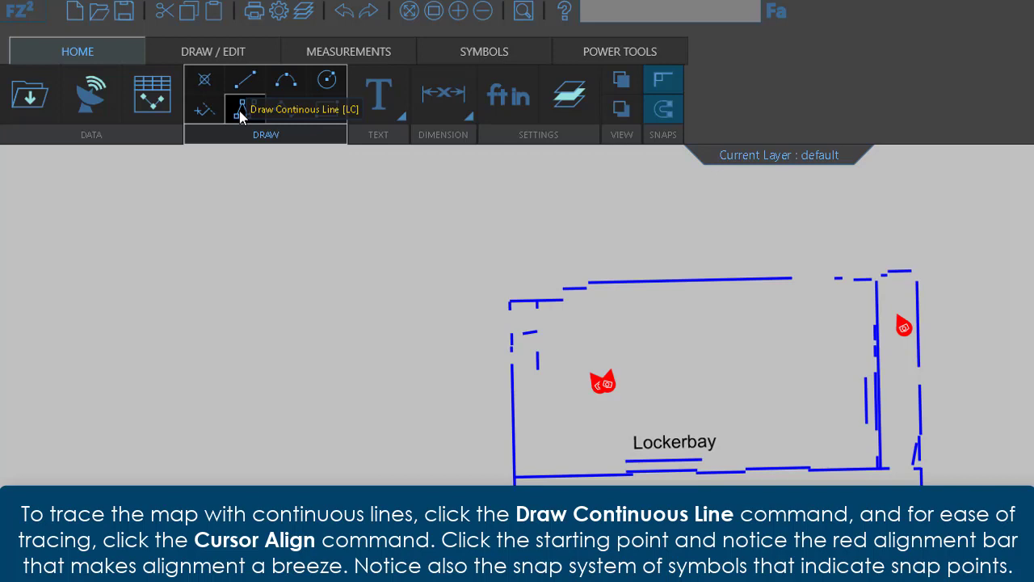
Step: Trace the four room corners as a closed continuous line with cursor alignment on
click(239, 110)
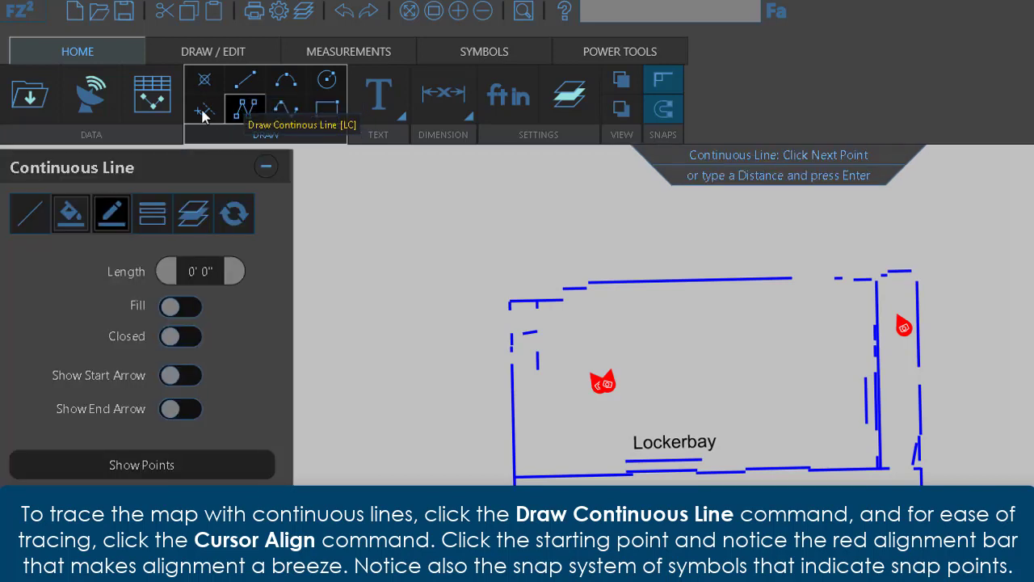
click(203, 111)
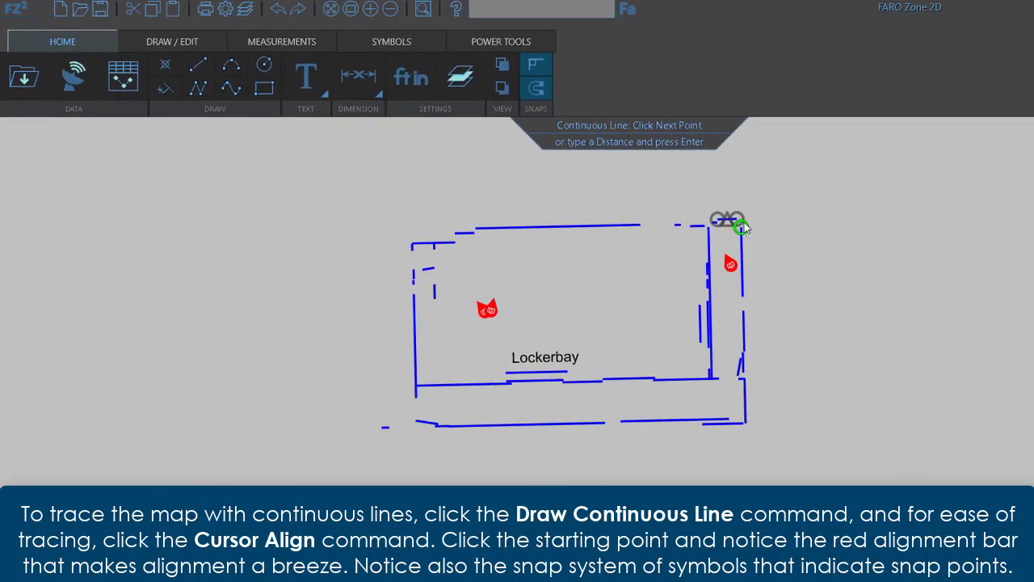
click(741, 227)
click(743, 422)
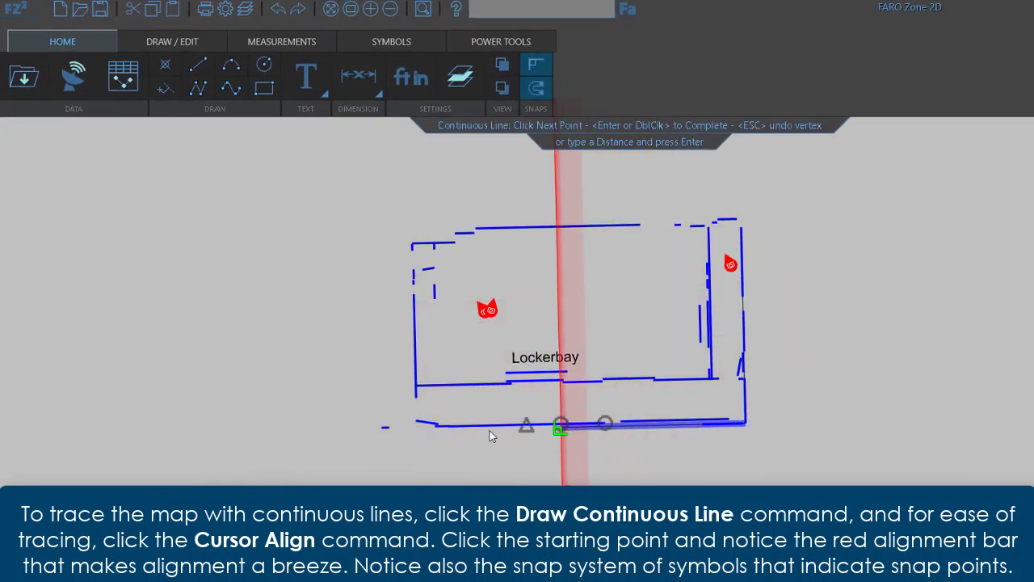
click(413, 428)
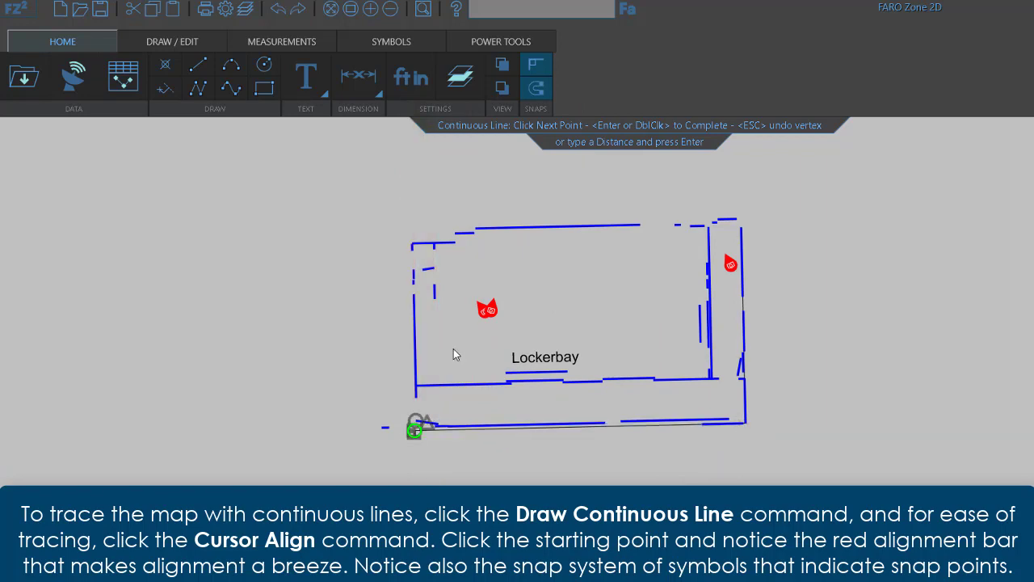
click(411, 221)
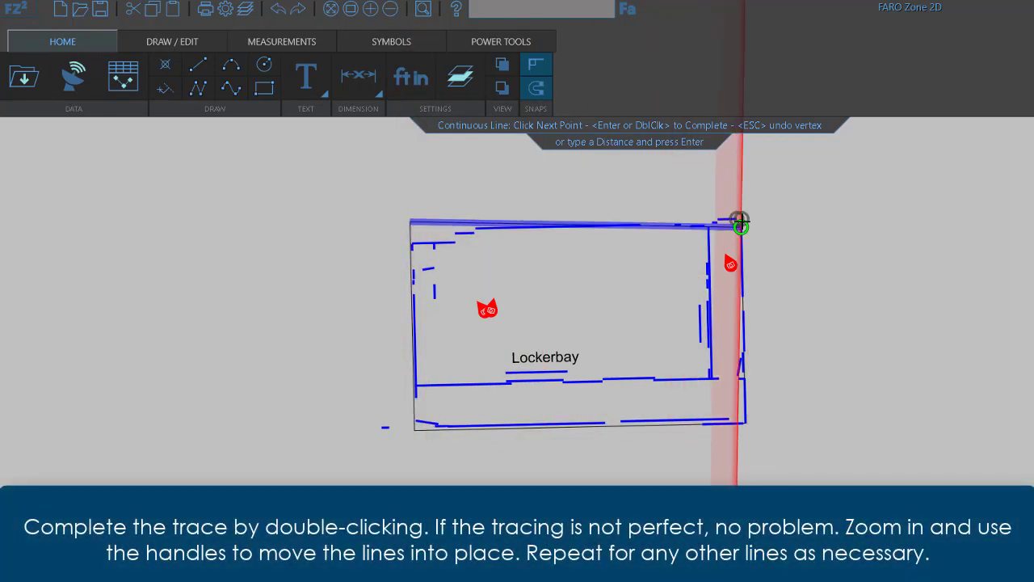
double_click(740, 223)
Step: Adjust the top-right and top-left corners so the outline sits on the walls
drag(741, 230, 739, 220)
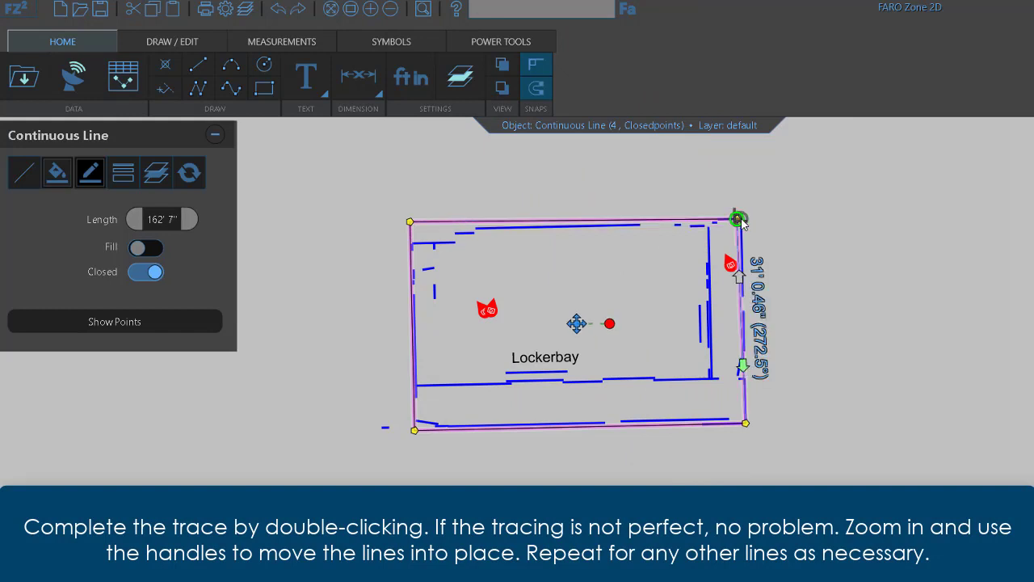
scroll(582, 291, up, 3)
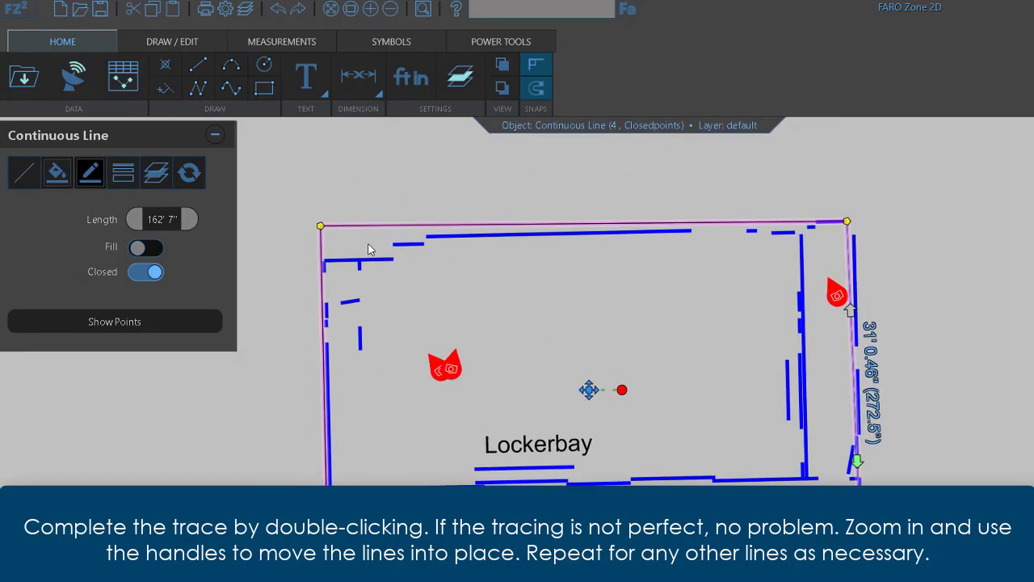
drag(320, 231, 317, 235)
drag(846, 221, 854, 231)
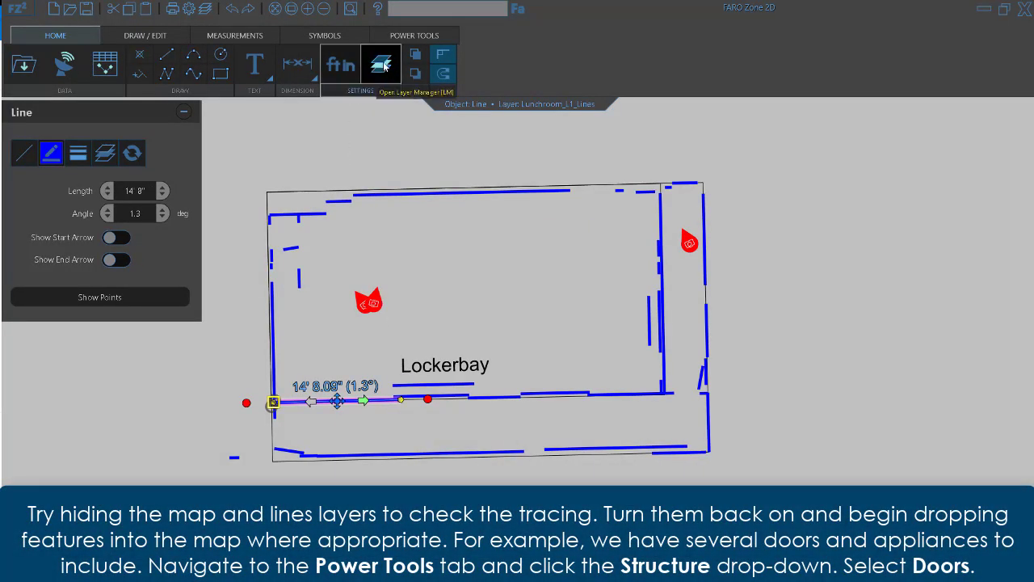
Step: Hide and reshow the Lunchroom_L1_Lines layer to check the traced walls
click(380, 64)
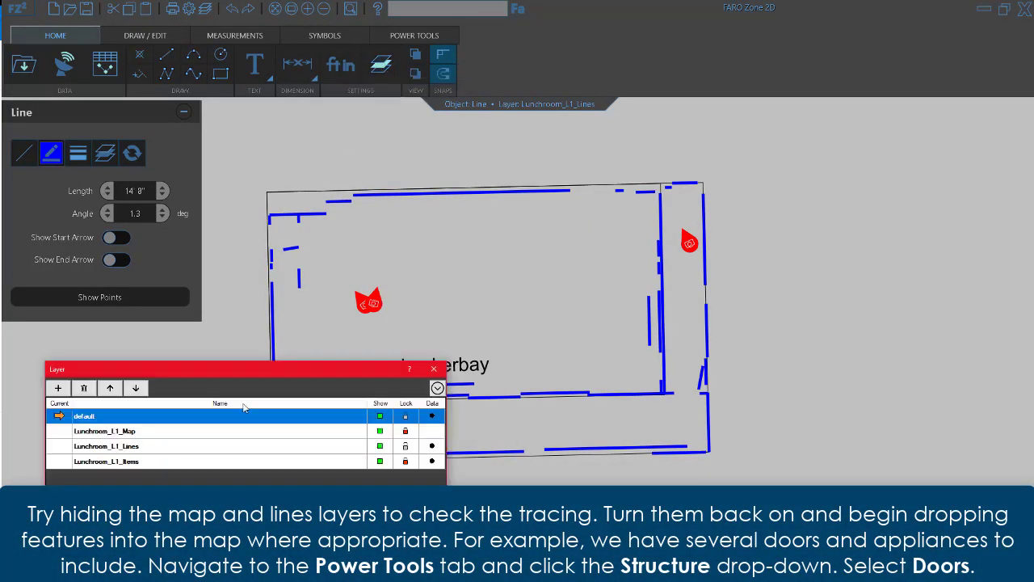
click(380, 446)
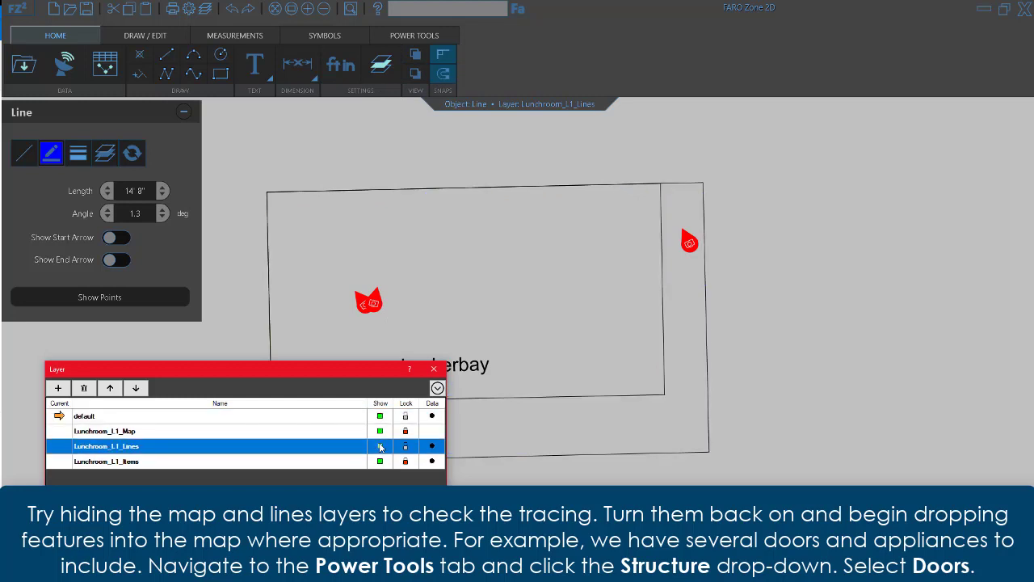
click(380, 446)
click(436, 369)
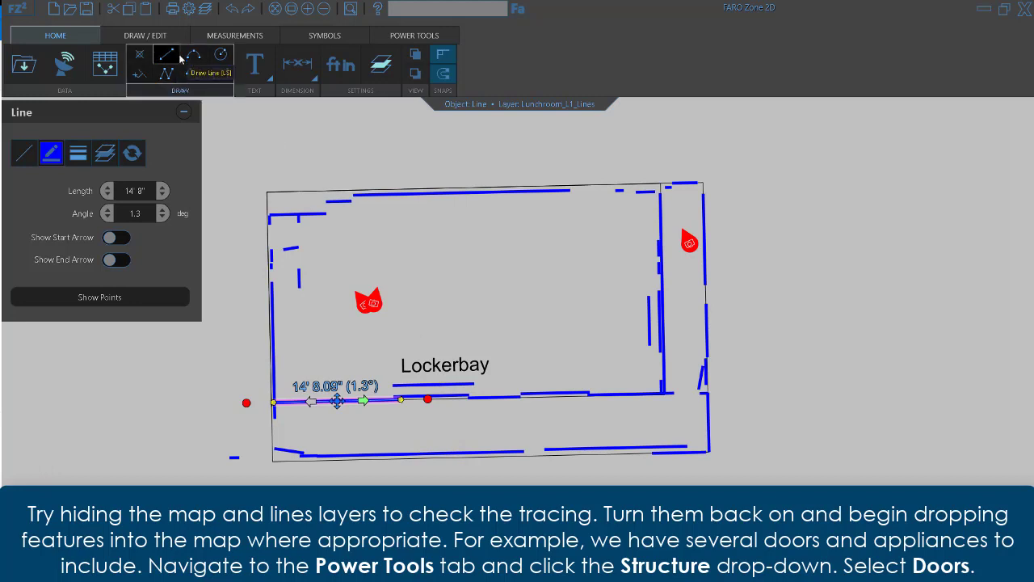
Step: Place a door on the lower-left wall using the Structure door tool
click(415, 35)
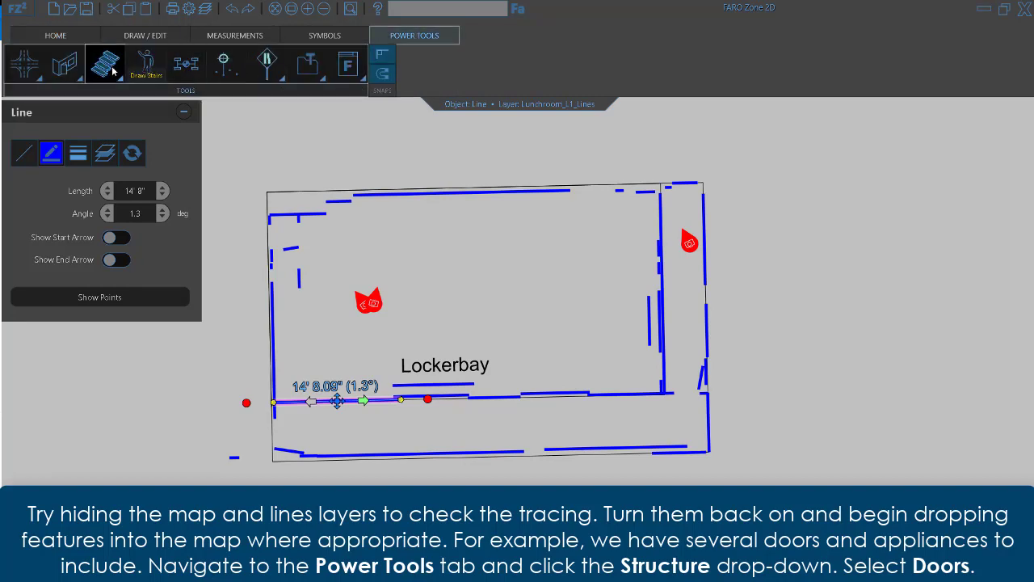
click(66, 64)
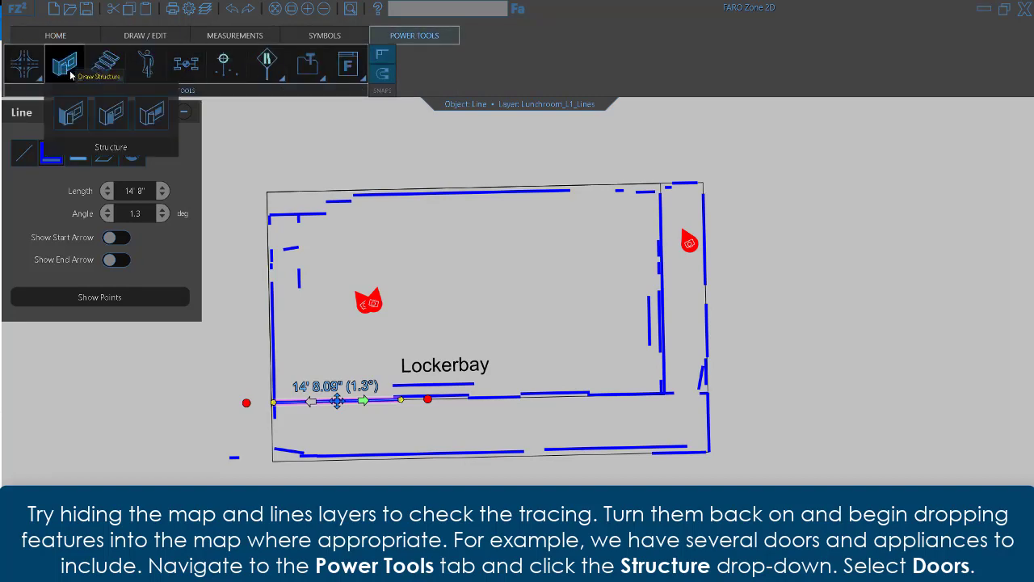
click(110, 119)
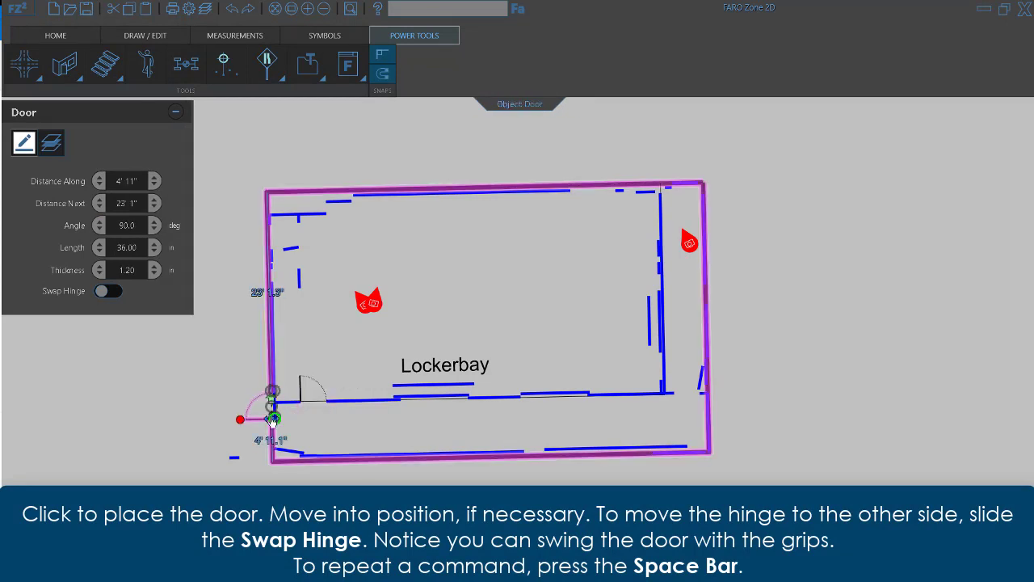
click(272, 408)
click(272, 427)
click(303, 458)
Step: Add a flipped door midway along the bottom wall and an outward-swinging door on the right wall
click(524, 437)
click(518, 450)
drag(542, 438, 519, 481)
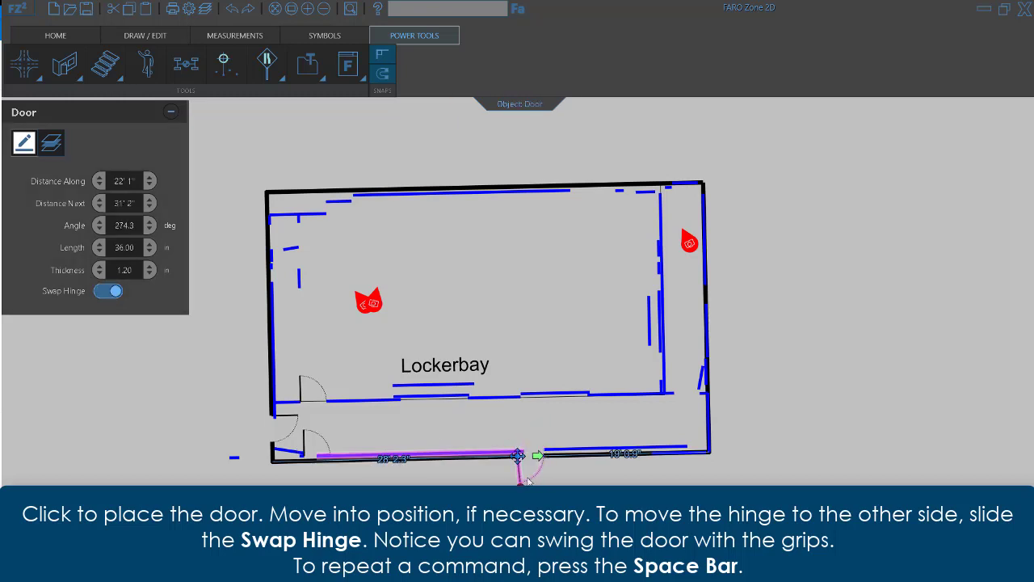
click(713, 432)
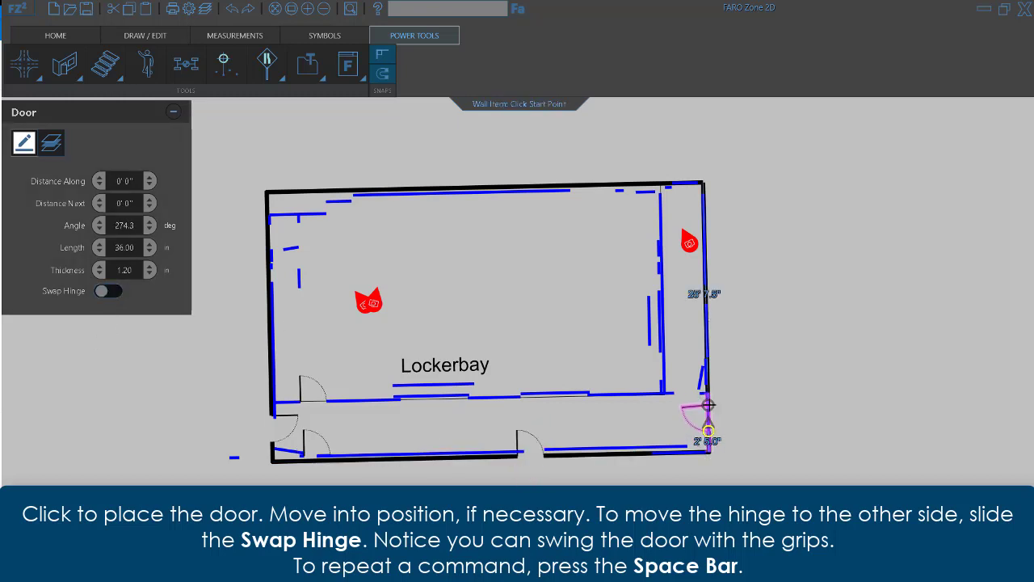
click(707, 404)
drag(707, 412, 740, 430)
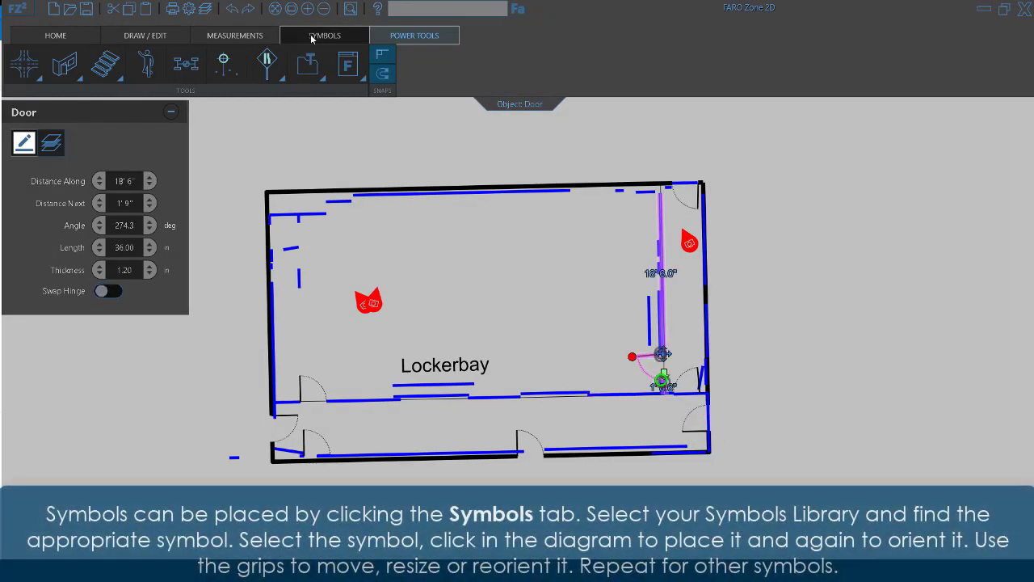
Step: Switch the Symbols panel to a different symbol library
click(311, 37)
click(157, 59)
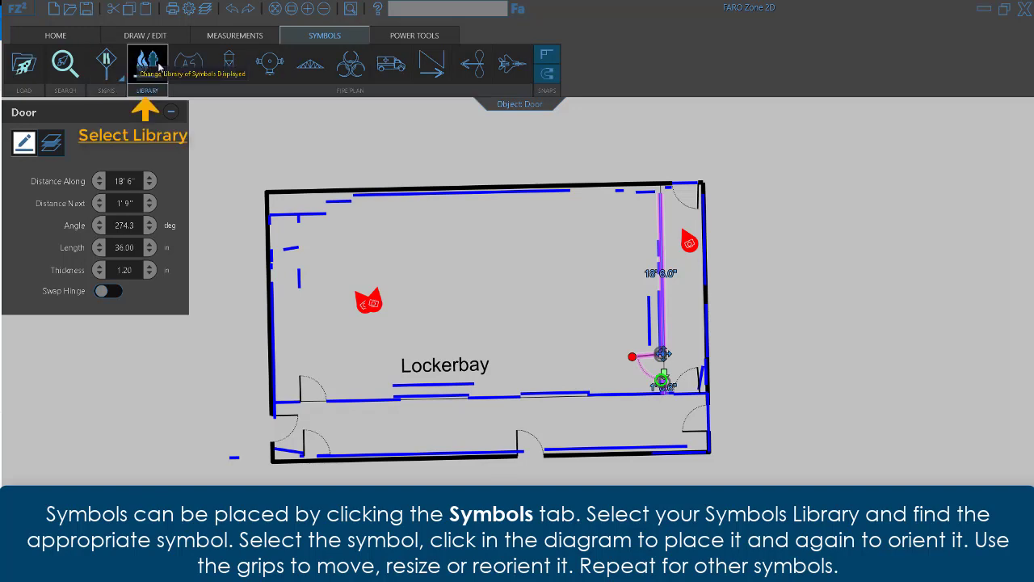
click(195, 68)
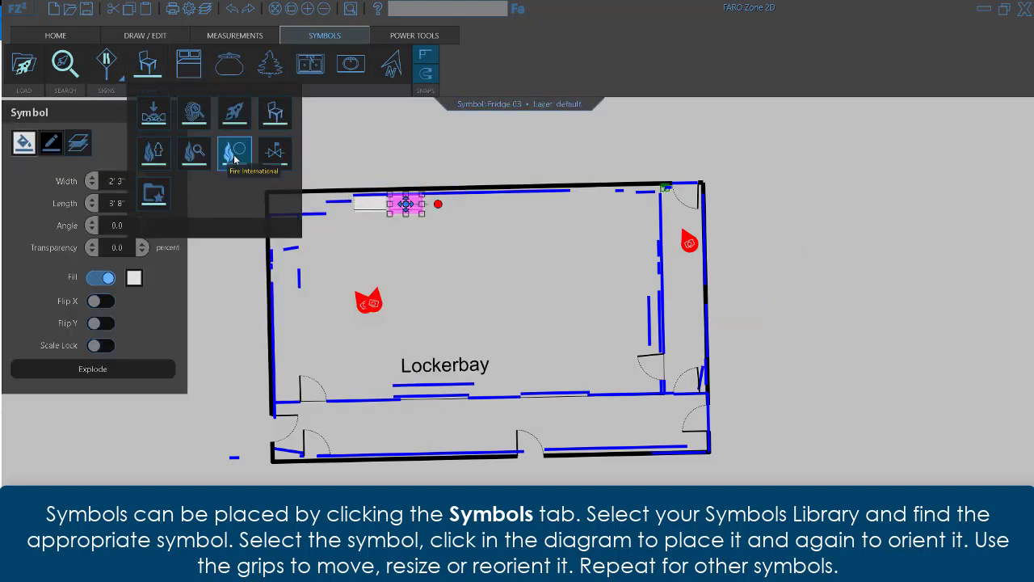
click(275, 152)
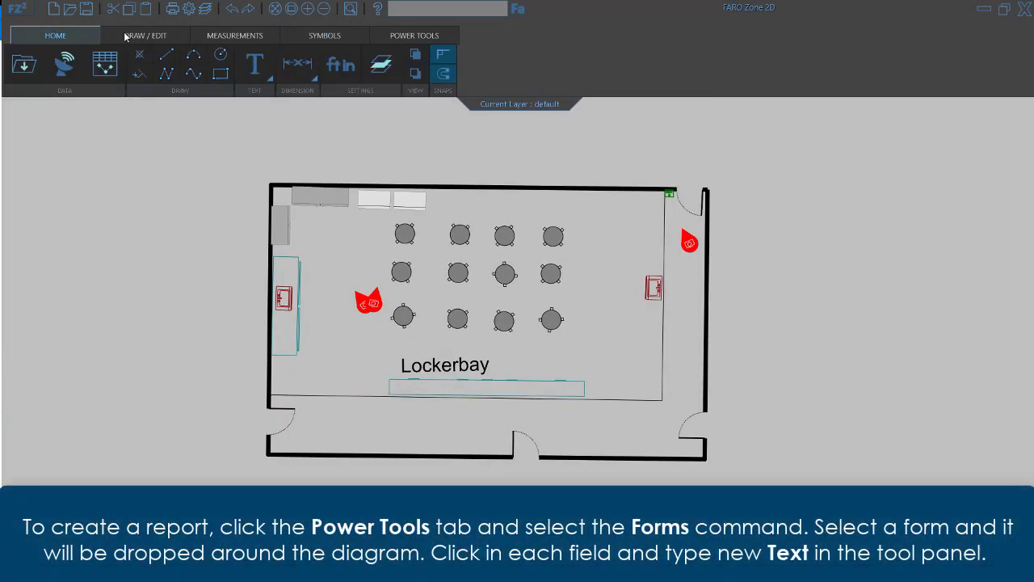
Step: Place a Block Portrait report form around the diagram
click(414, 35)
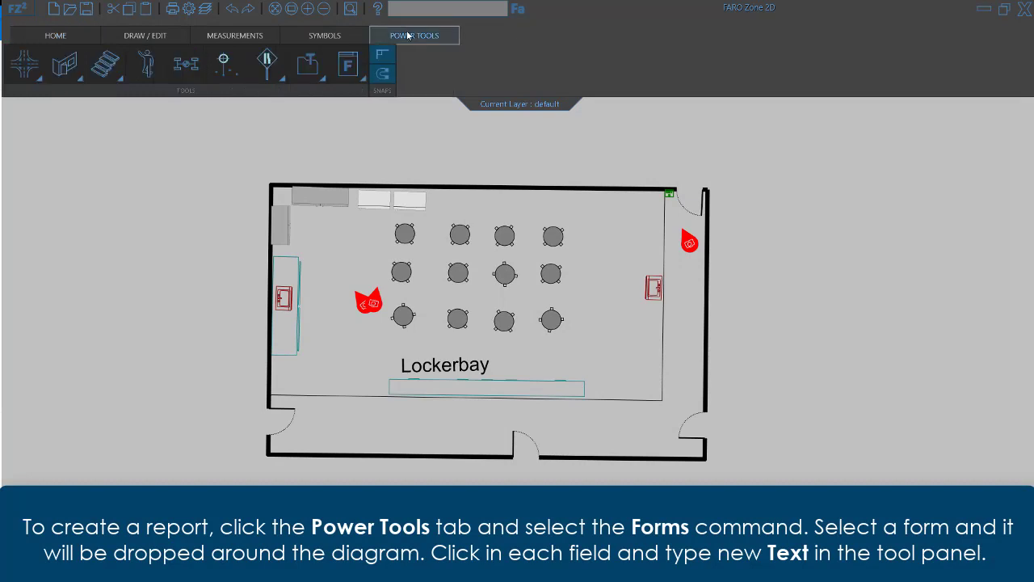
click(345, 64)
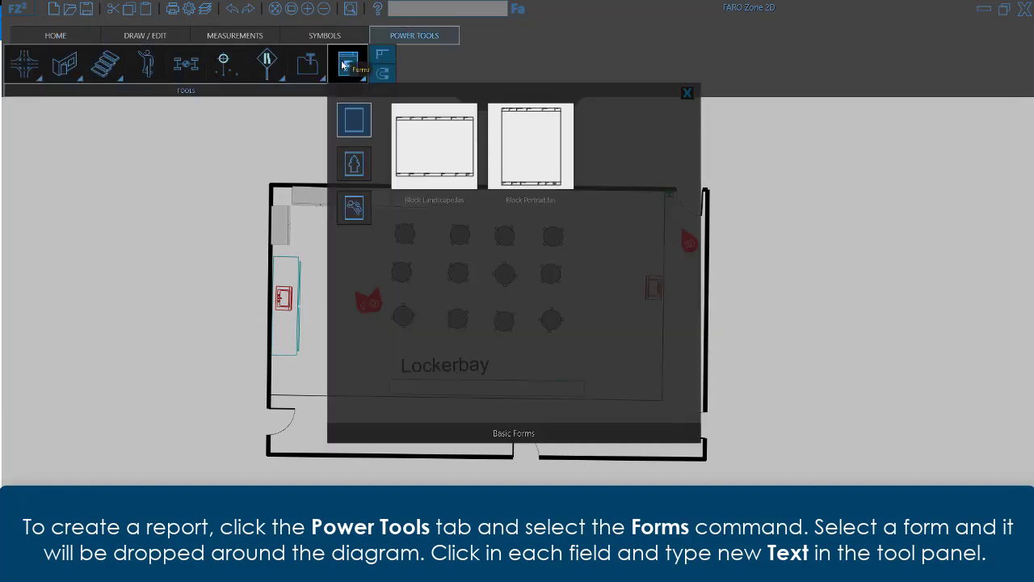
click(539, 150)
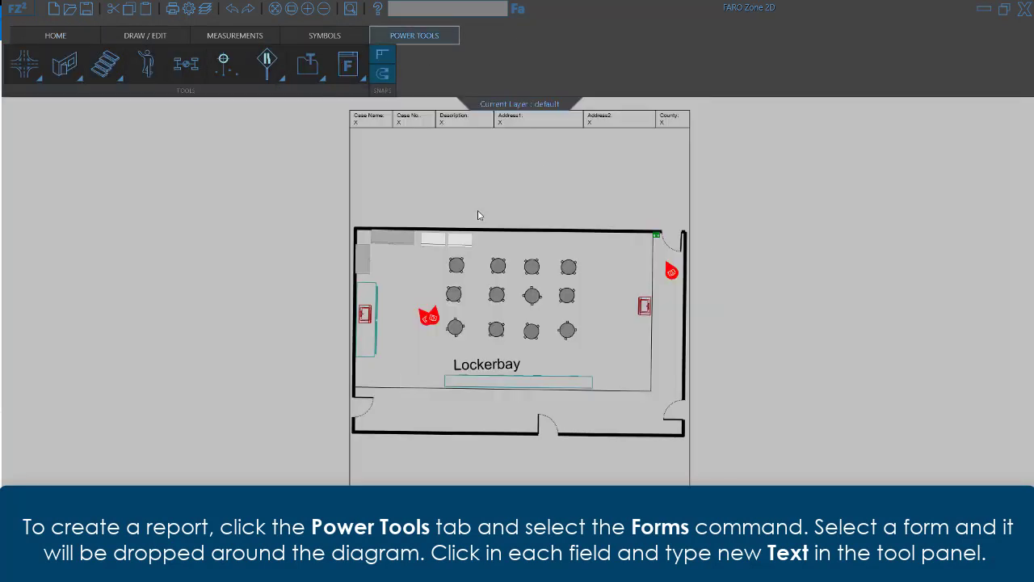
Step: Enter 'lunchroom' as the Case Name and '125' as the Case No
click(355, 124)
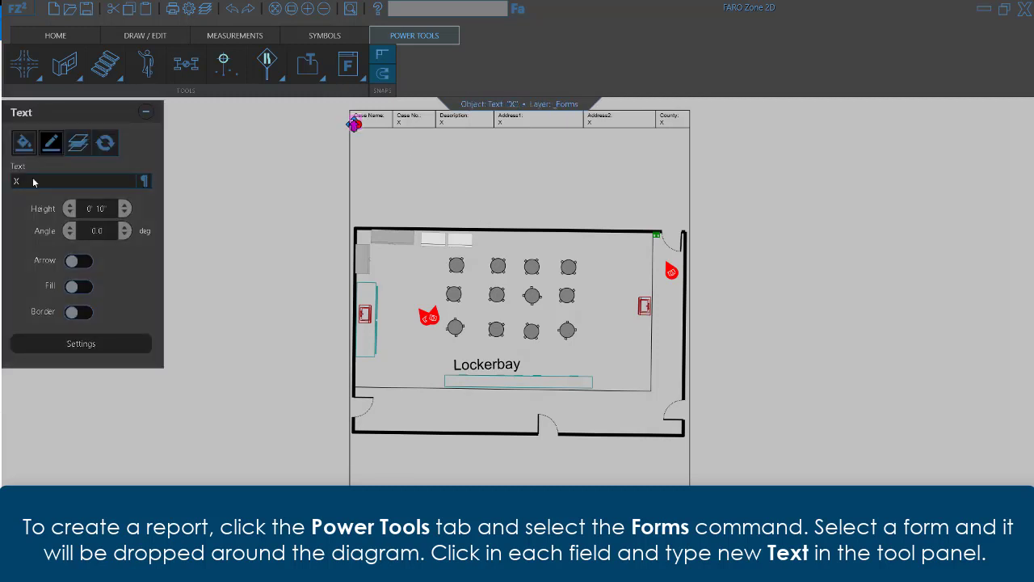
text(lunchroom)
click(398, 123)
text(125)
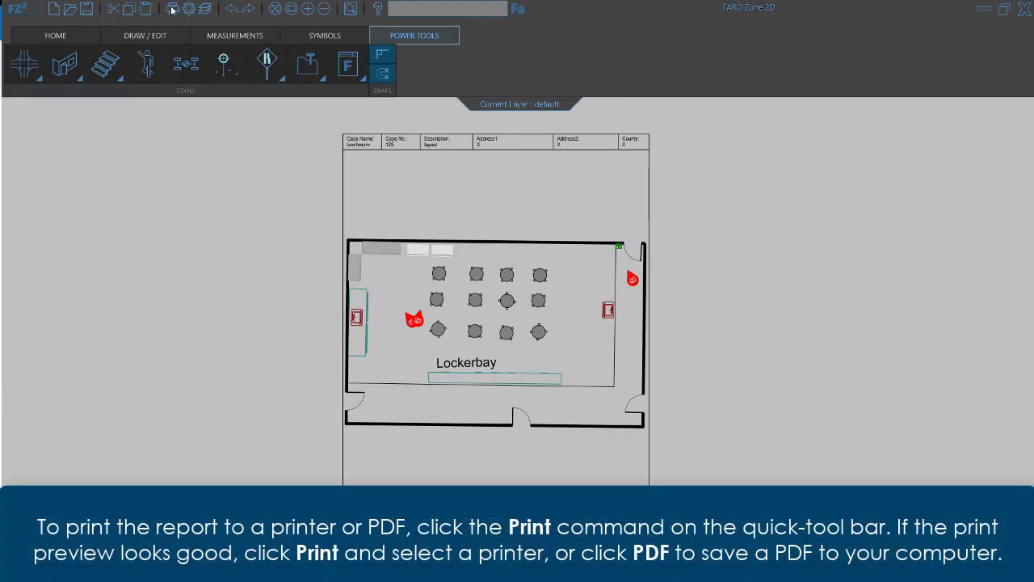
Step: Print the lunchroom report to Lunchroom.pdf on the Desktop and open it in Acrobat
click(172, 9)
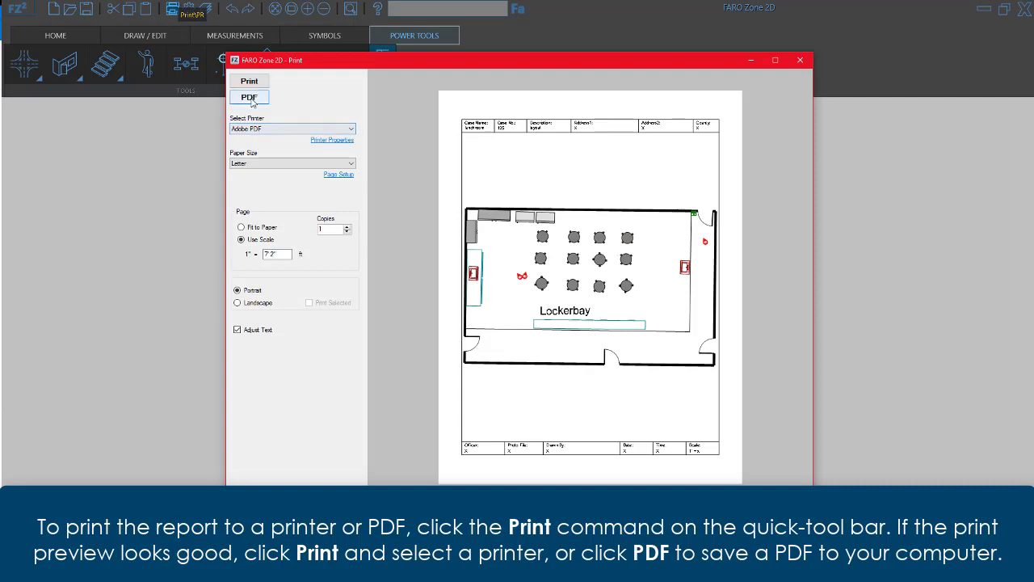
click(250, 98)
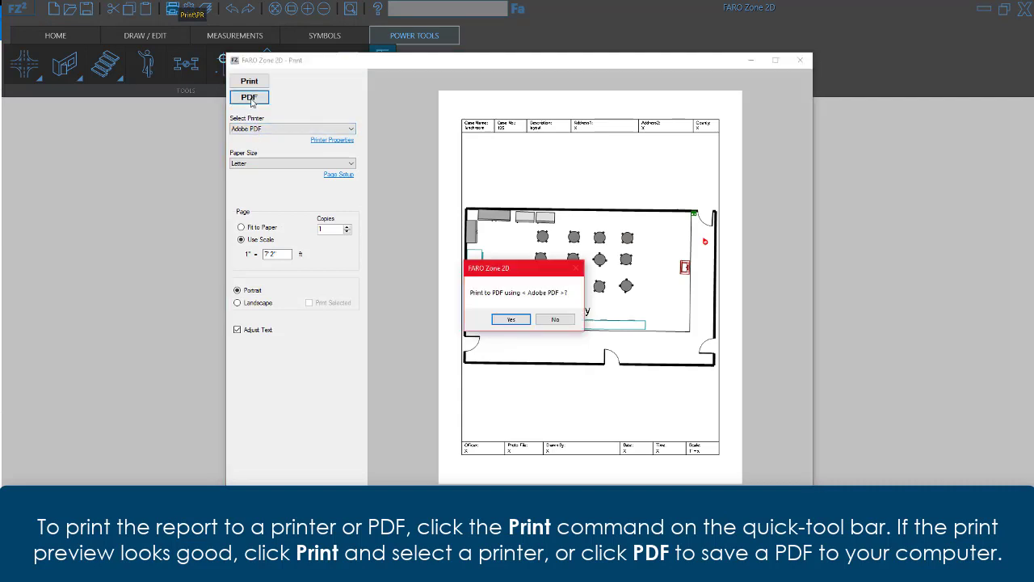
click(501, 323)
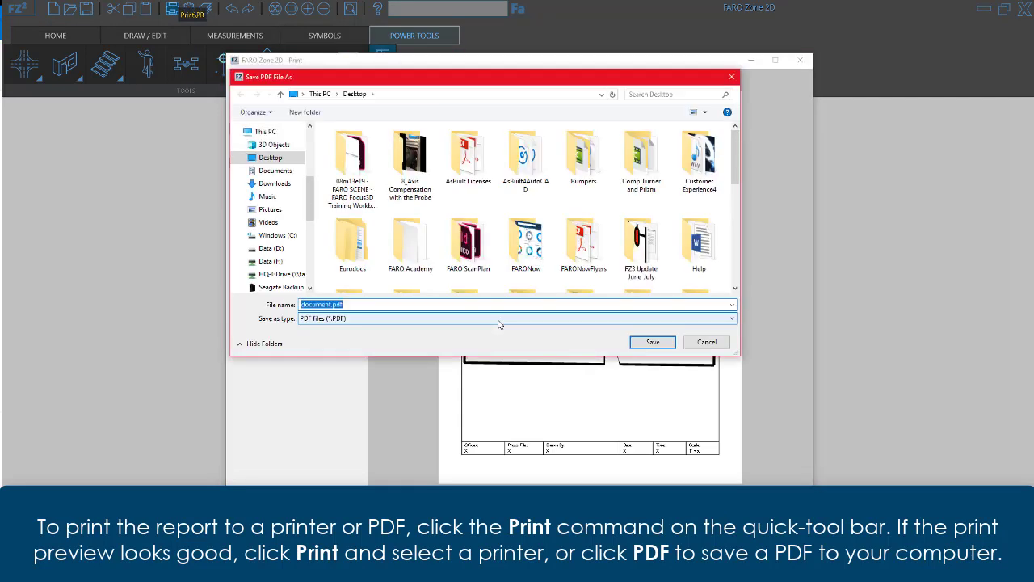
click(632, 343)
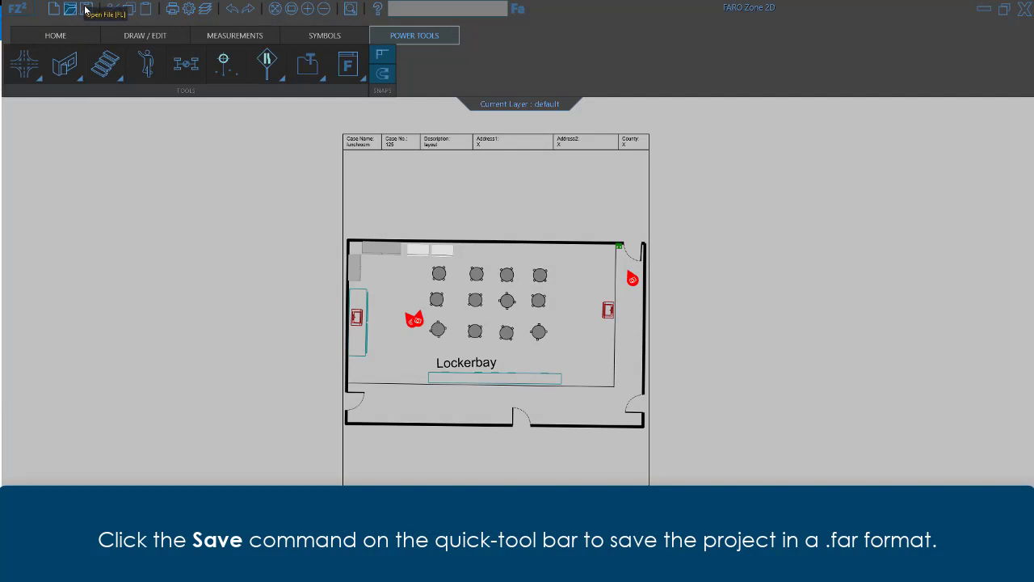
Step: Save the framed lunchroom plan project under the file name Lunchroom.far
click(85, 10)
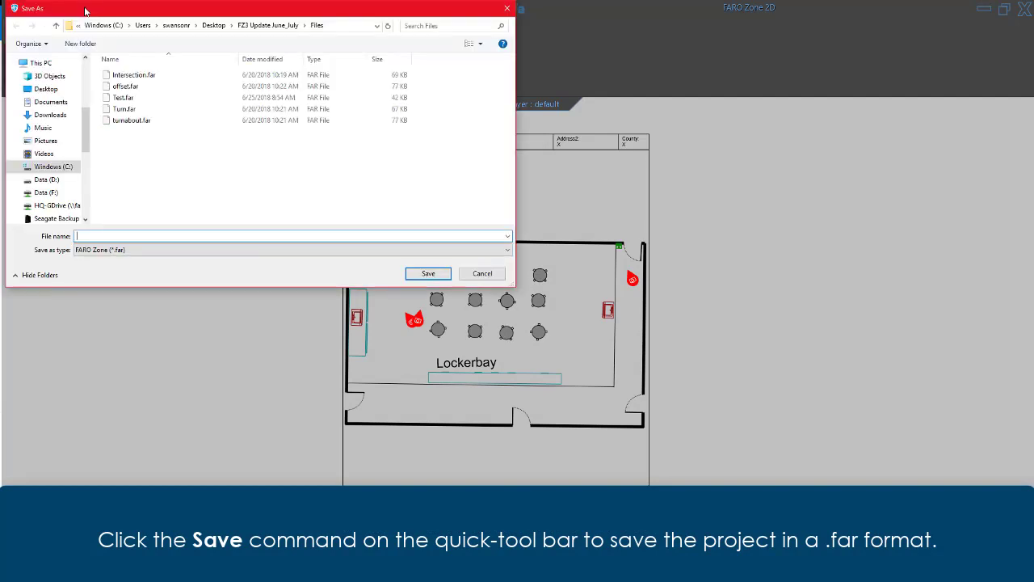
text(Lunchroom)
key(Return)
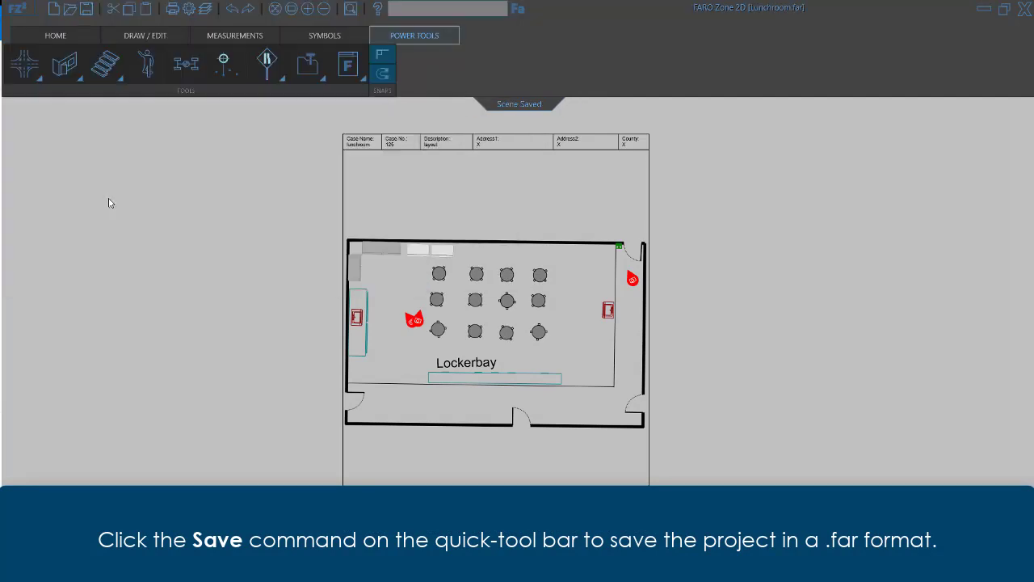